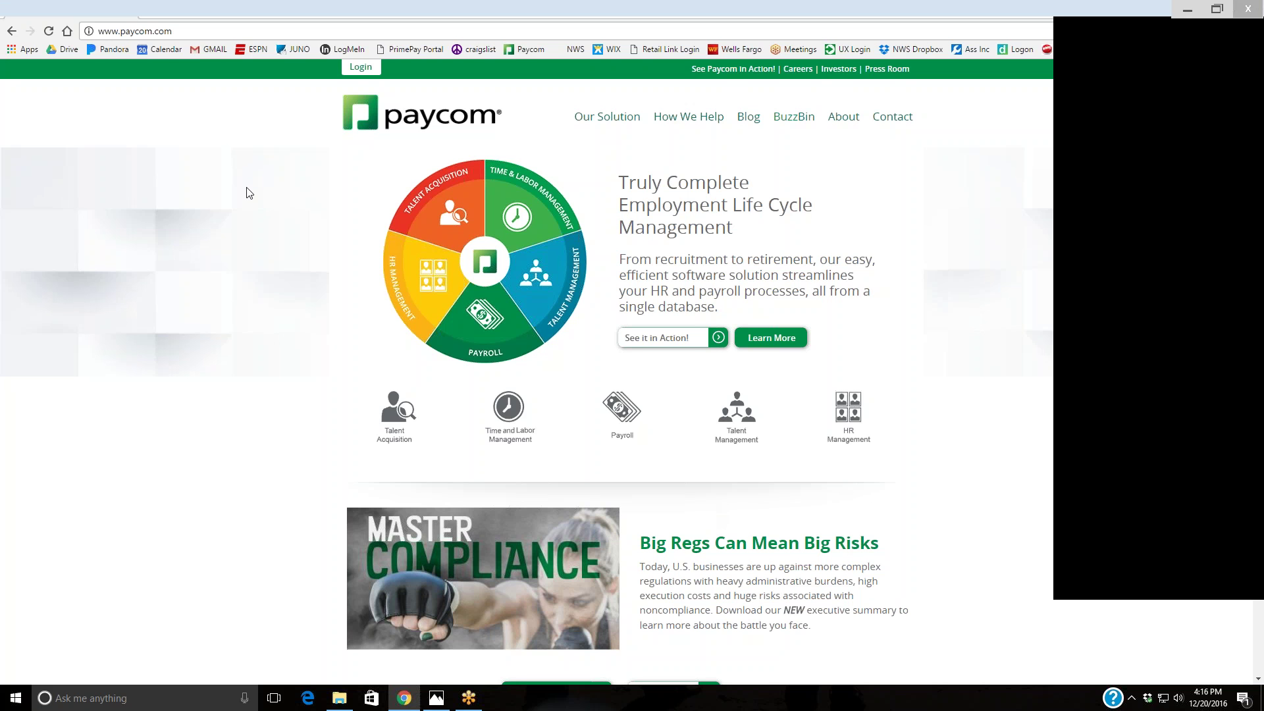
- Follow paycom.com's Login > Employee link to the Employee Self-Service login page
{"action": "left_click", "coordinate": [178, 31]}
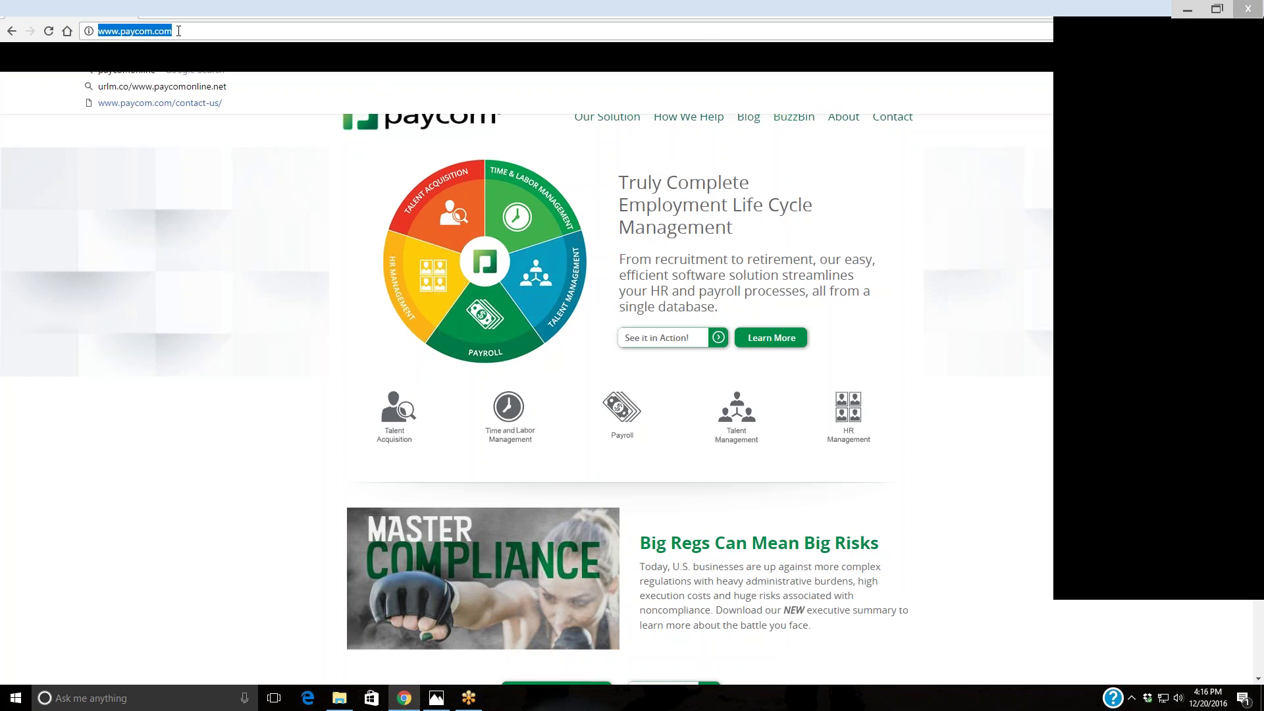
{"action": "left_click", "coordinate": [212, 184]}
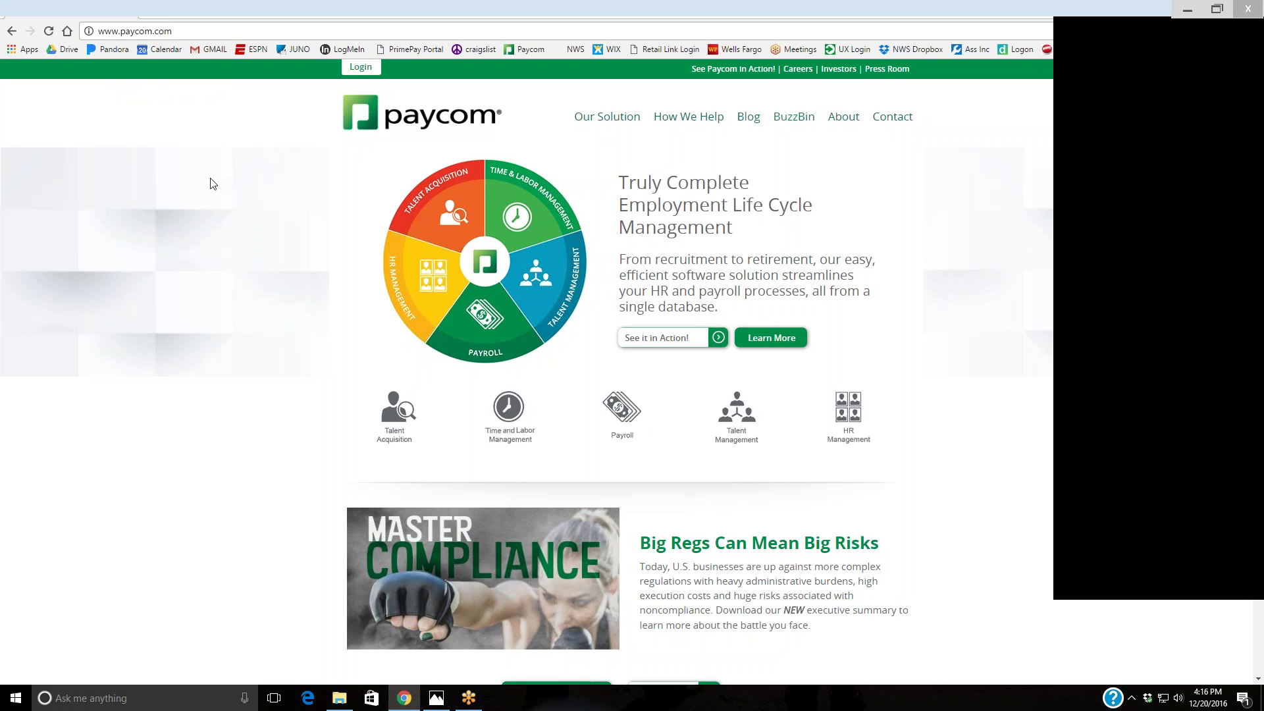
{"action": "mouse_move", "coordinate": [361, 67]}
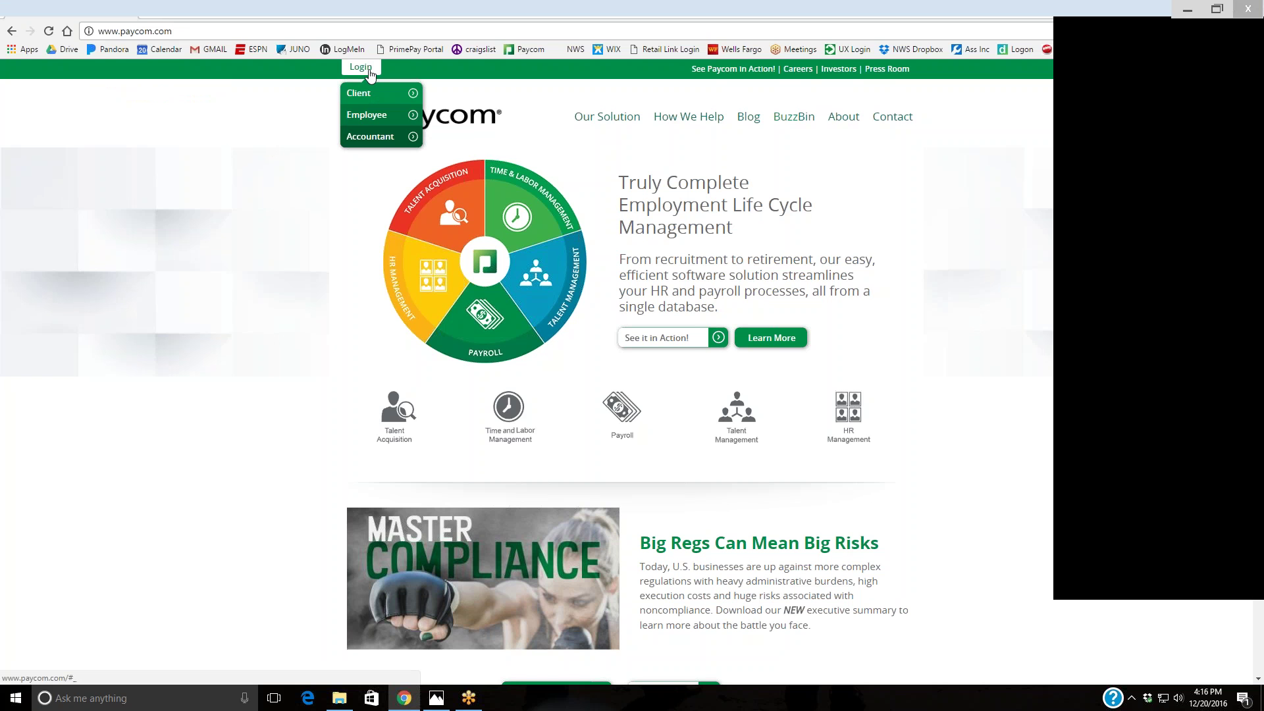
{"action": "left_click", "coordinate": [367, 119]}
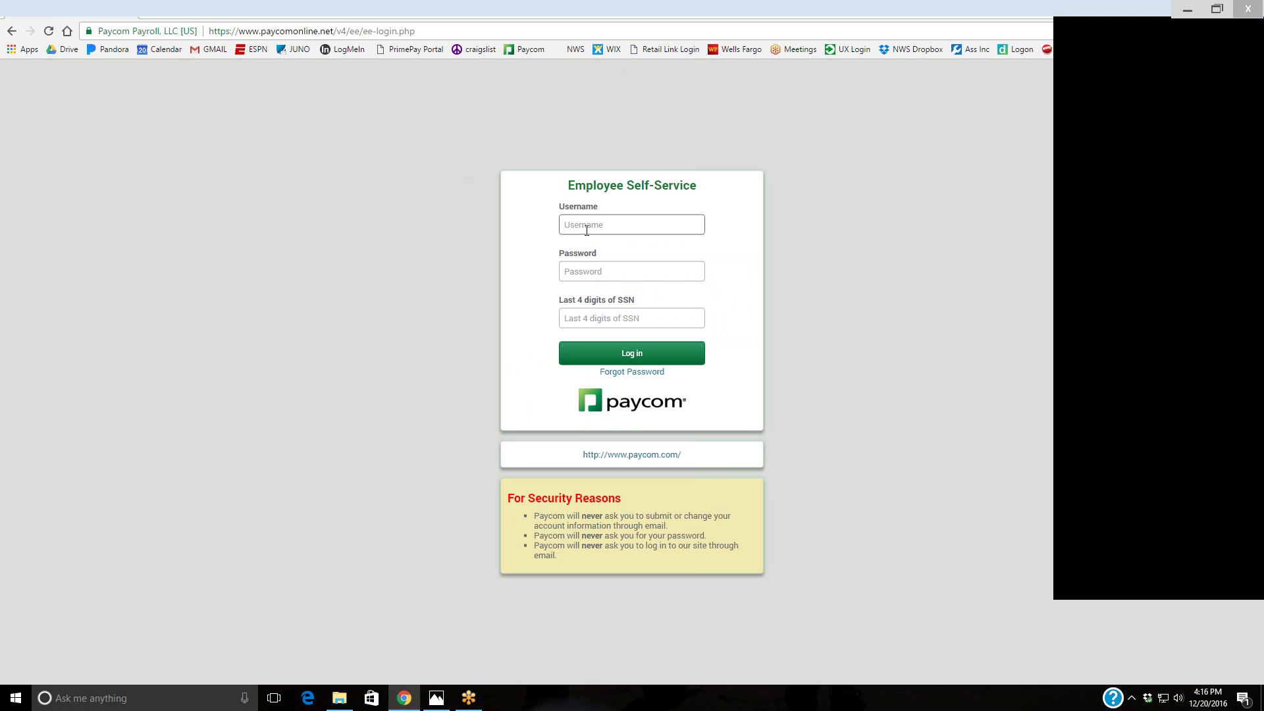
{"action": "left_click", "coordinate": [599, 265]}
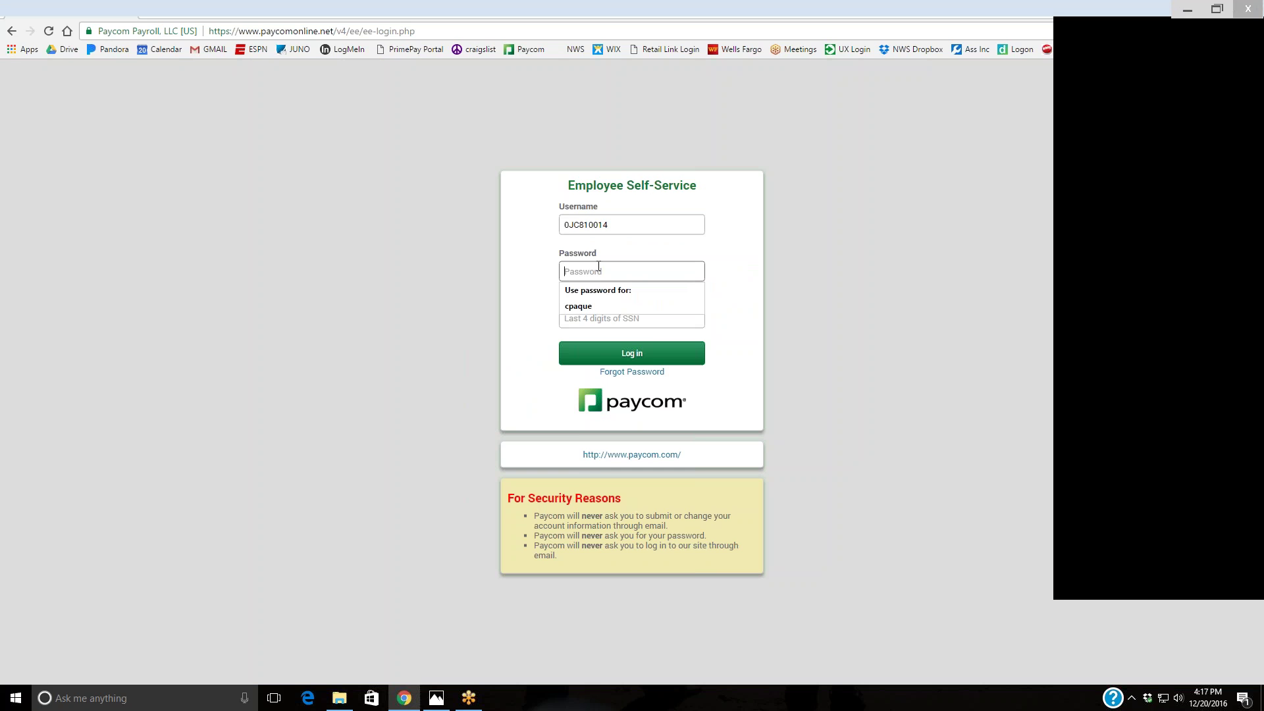
{"action": "type", "text": "p**"}
{"action": "type", "text": "******"}
{"action": "type", "text": "*"}
{"action": "key", "text": "Tab"}
{"action": "type", "text": "***"}
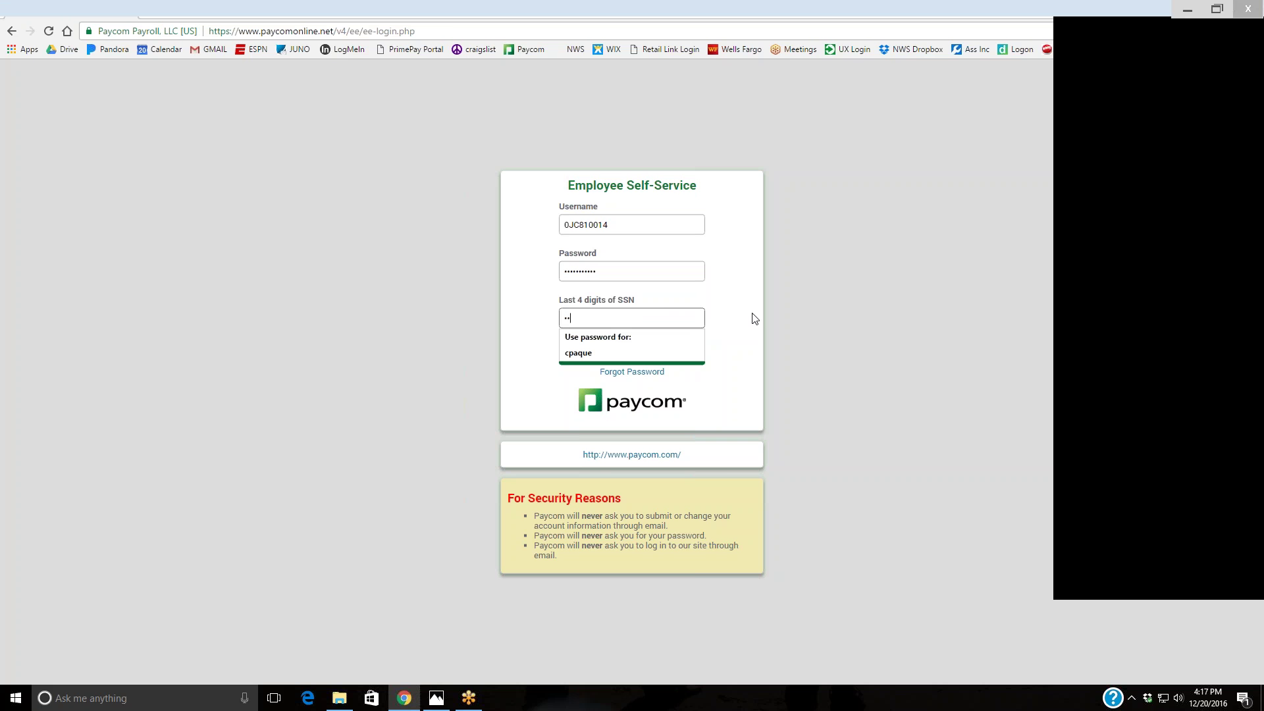
{"action": "key", "text": "Return"}
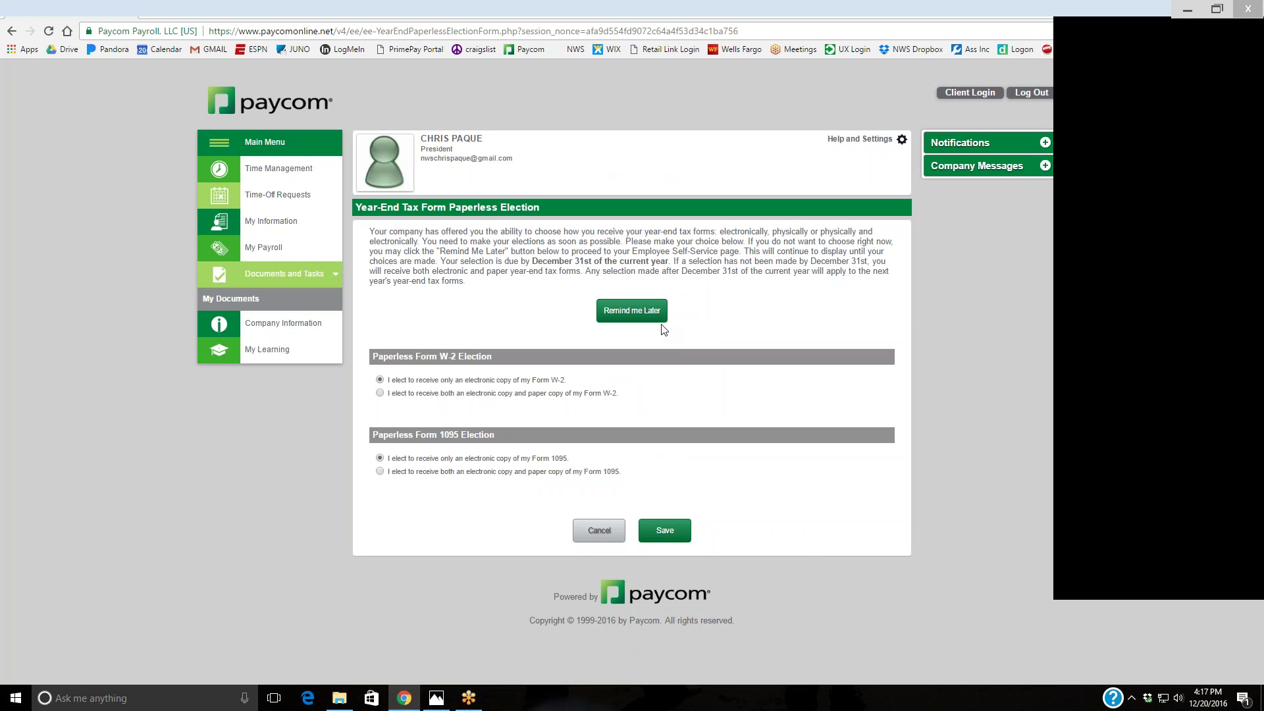
- Skip the paperless election and return to the Self-Service main menu via the Paycom logo
{"action": "left_click", "coordinate": [310, 113]}
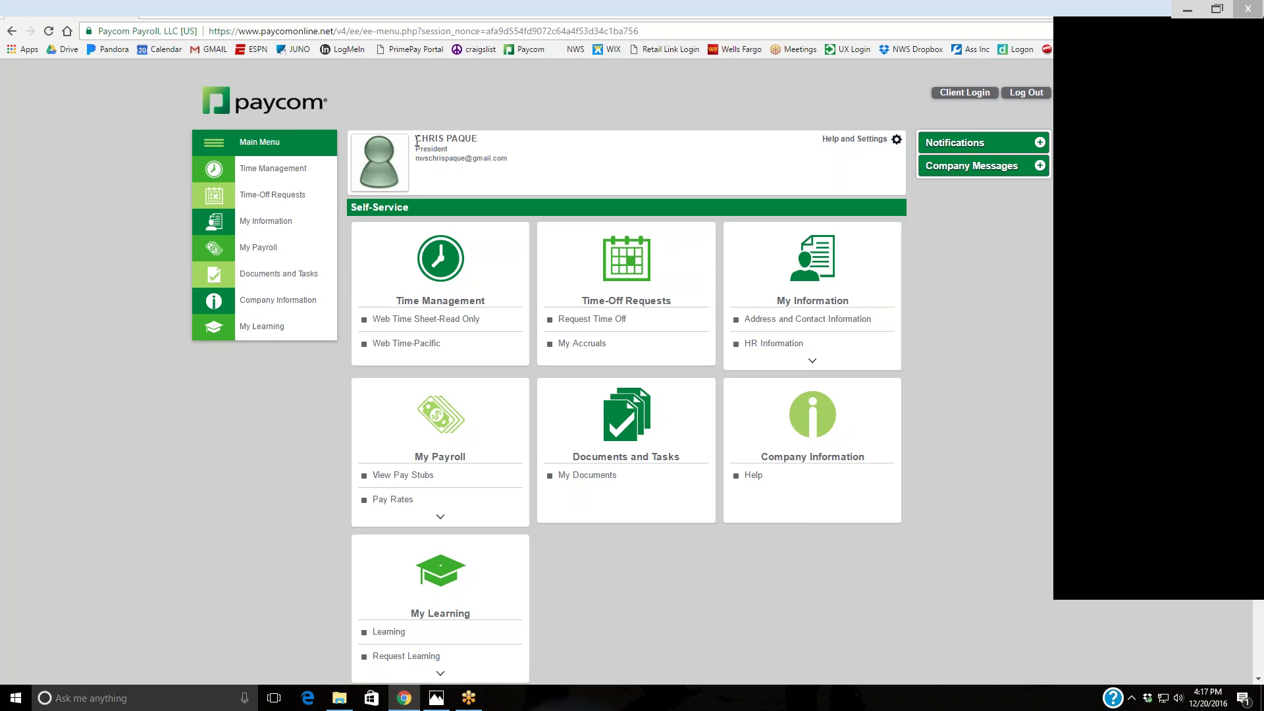
{"action": "left_click_drag", "start_coordinate": [415, 138], "coordinate": [474, 138]}
{"action": "left_click", "coordinate": [475, 139]}
- From Help and Settings > Help, expand Time-Off Requests > Manuals to reach Request Time Off
{"action": "left_click", "coordinate": [879, 145]}
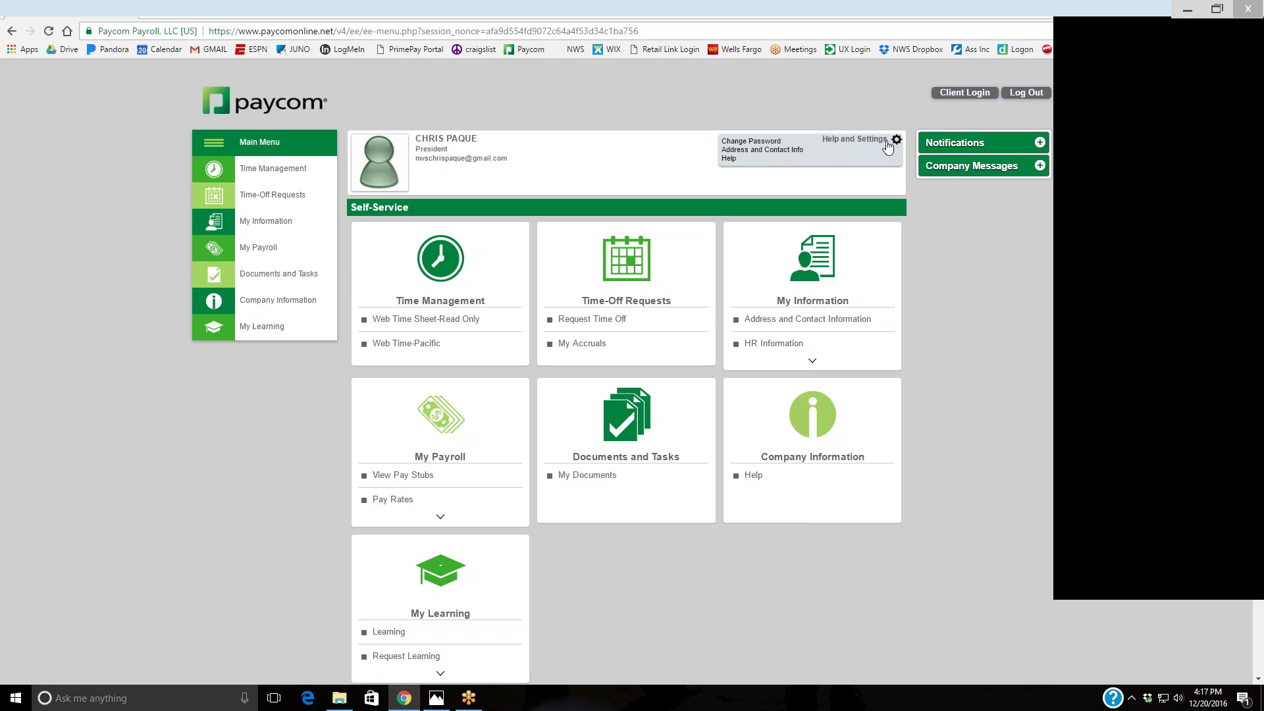
{"action": "left_click", "coordinate": [729, 159]}
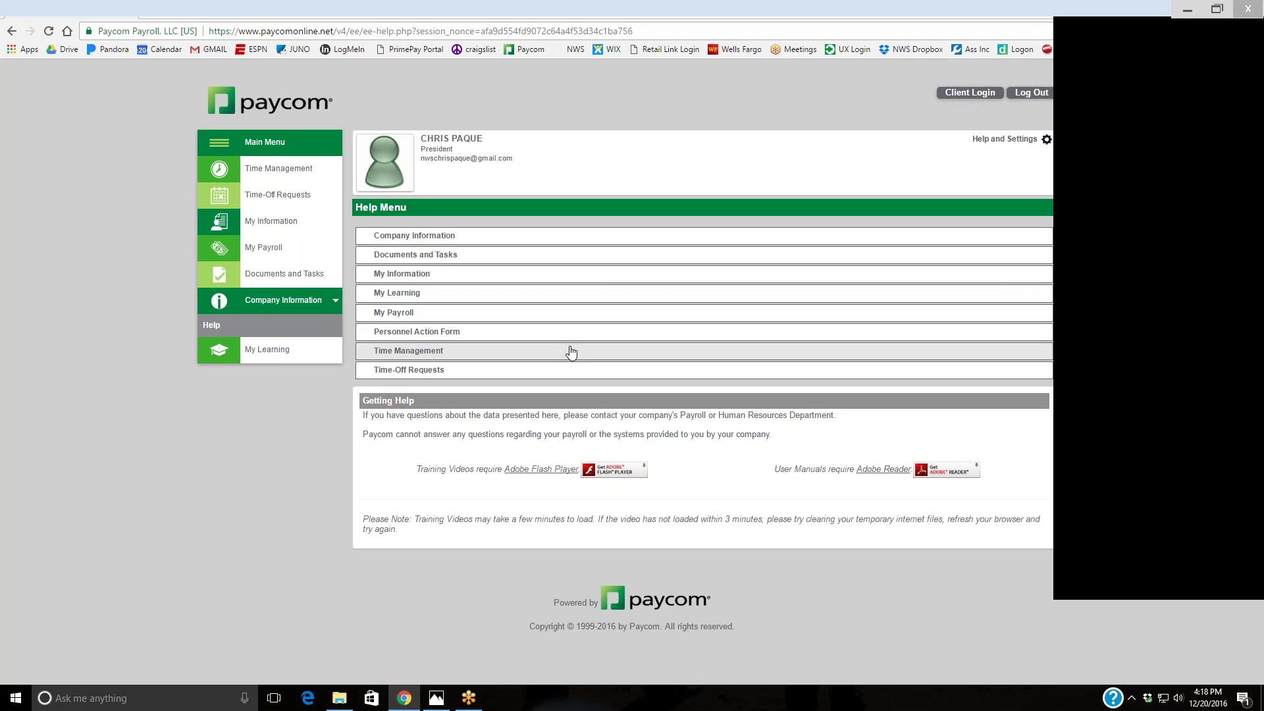
{"action": "left_click", "coordinate": [510, 376]}
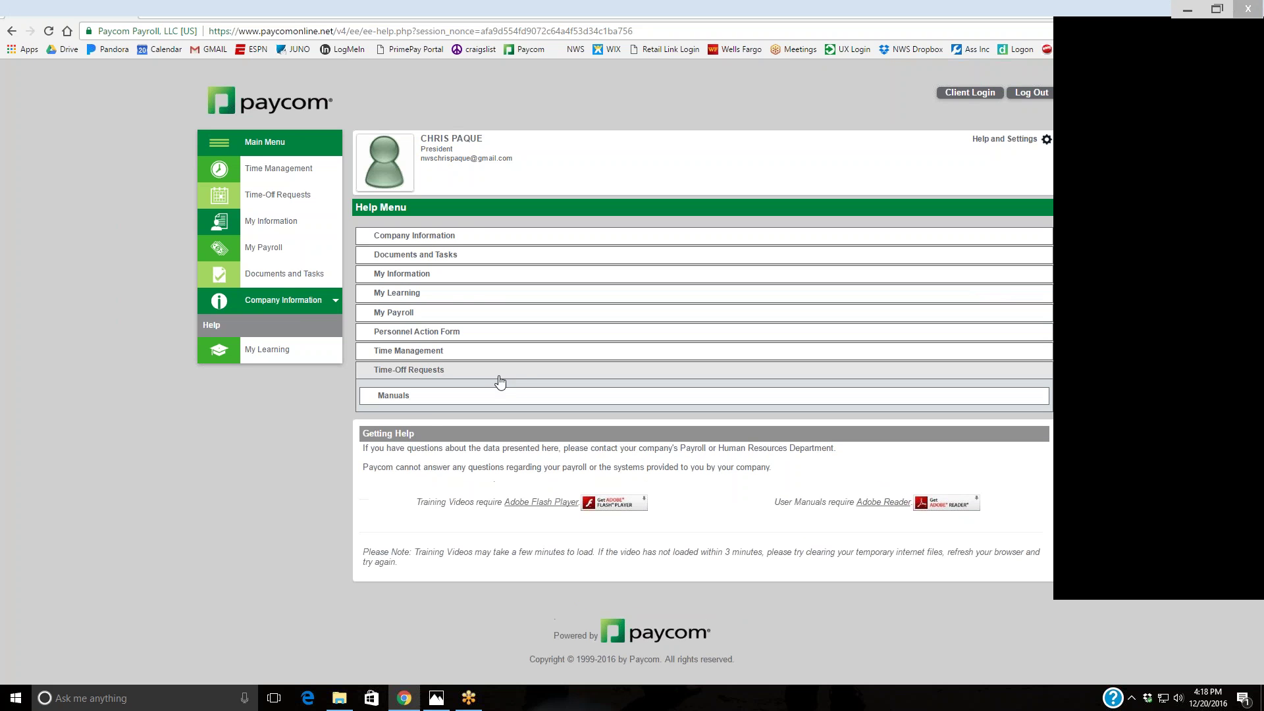
{"action": "left_click", "coordinate": [433, 404]}
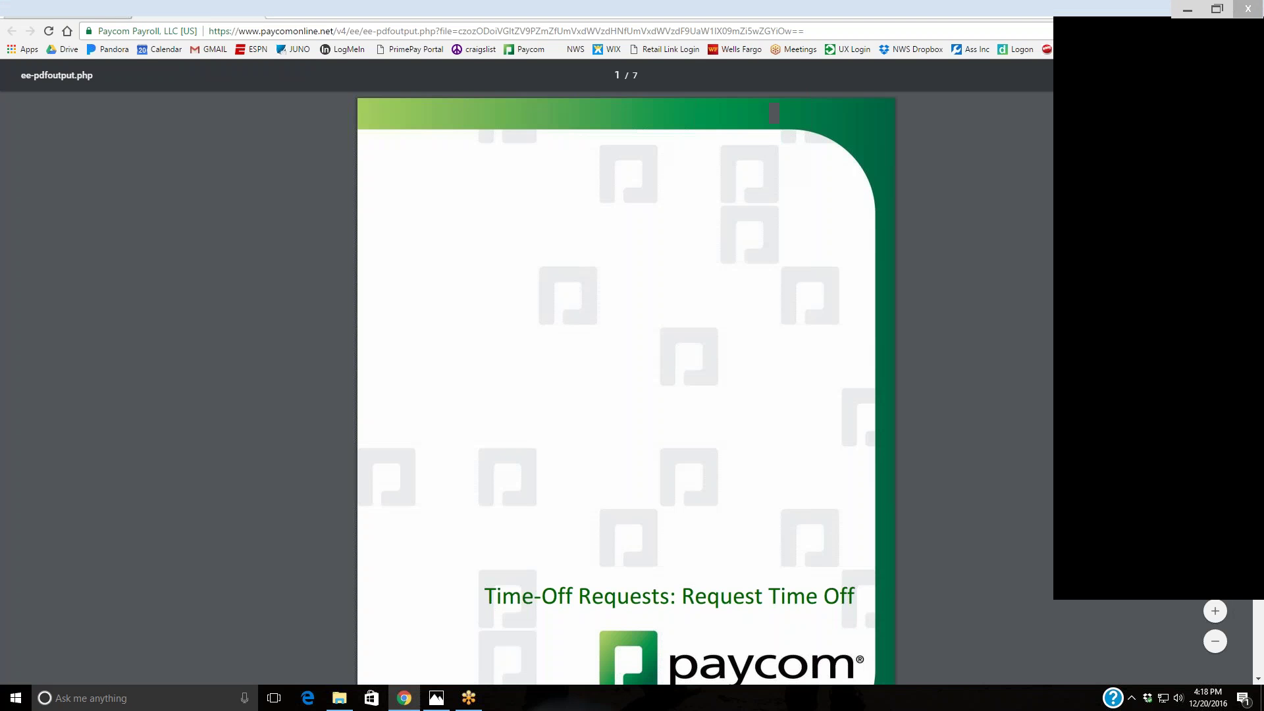
- Scroll through the Request Time Off manual from the cover to page 4
{"action": "scroll", "coordinate": [465, 450], "scroll_direction": "down", "scroll_amount": 1}
{"action": "scroll", "coordinate": [465, 450], "scroll_direction": "down", "scroll_amount": 10}
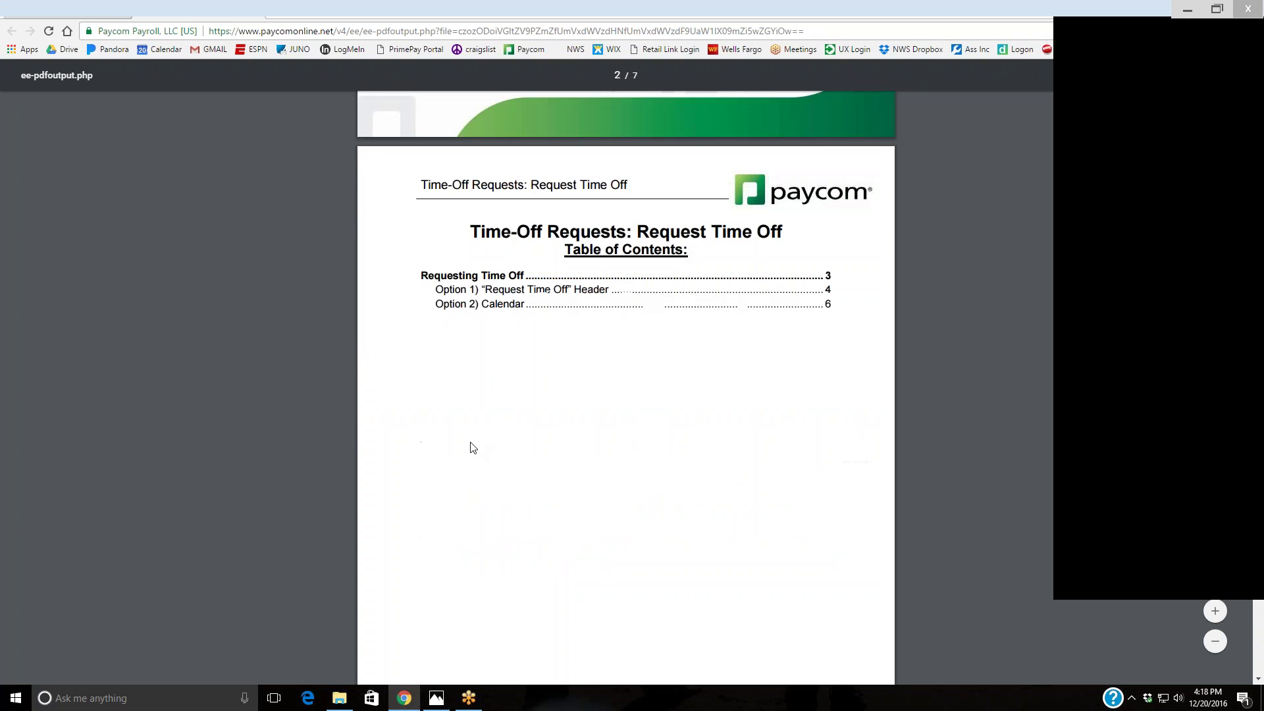
{"action": "scroll", "coordinate": [491, 438], "scroll_direction": "down", "scroll_amount": 2}
{"action": "scroll", "coordinate": [489, 434], "scroll_direction": "down", "scroll_amount": 4}
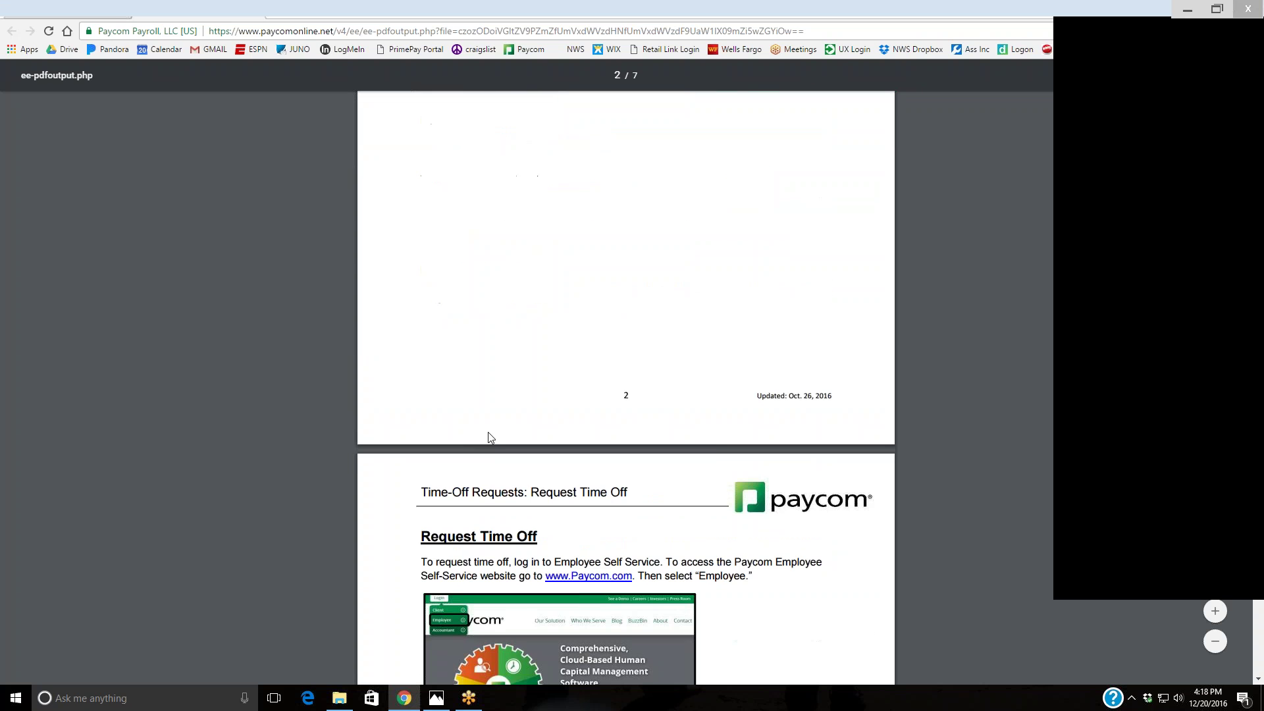
{"action": "scroll", "coordinate": [489, 434], "scroll_direction": "down", "scroll_amount": 2}
{"action": "scroll", "coordinate": [489, 434], "scroll_direction": "down", "scroll_amount": 2}
{"action": "scroll", "coordinate": [488, 432], "scroll_direction": "down", "scroll_amount": 1}
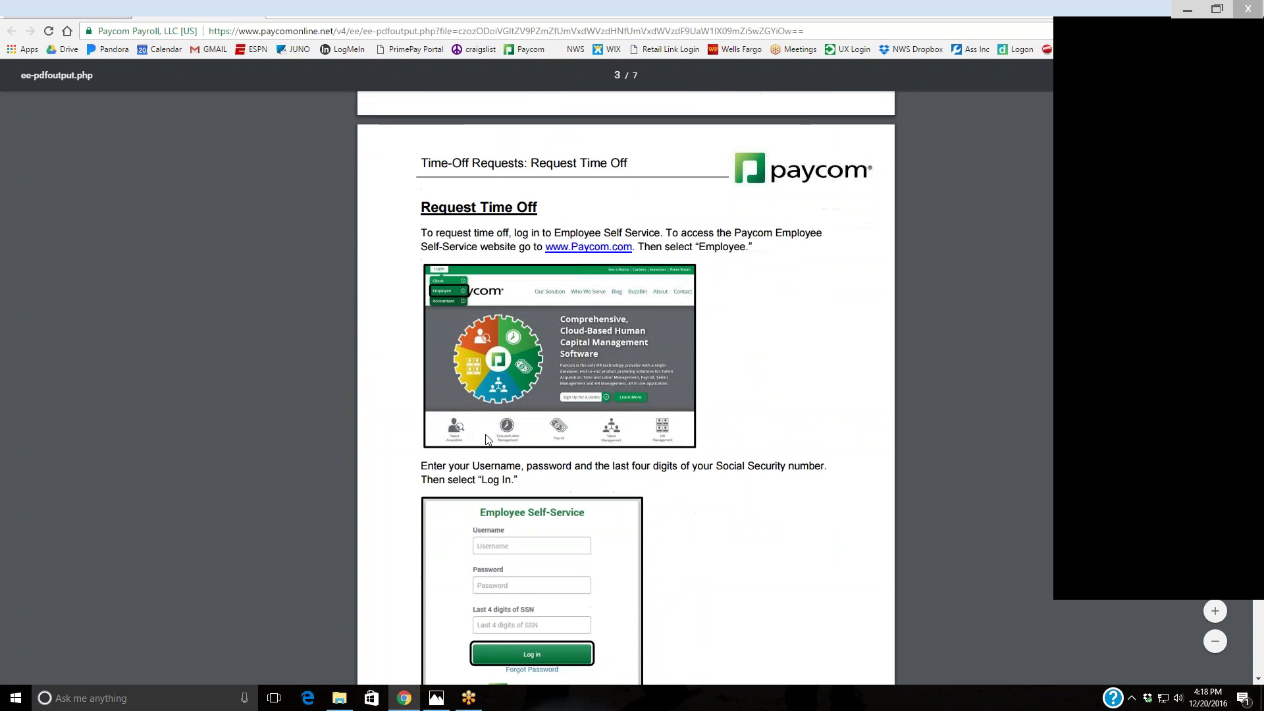
{"action": "scroll", "coordinate": [488, 432], "scroll_direction": "down", "scroll_amount": 1}
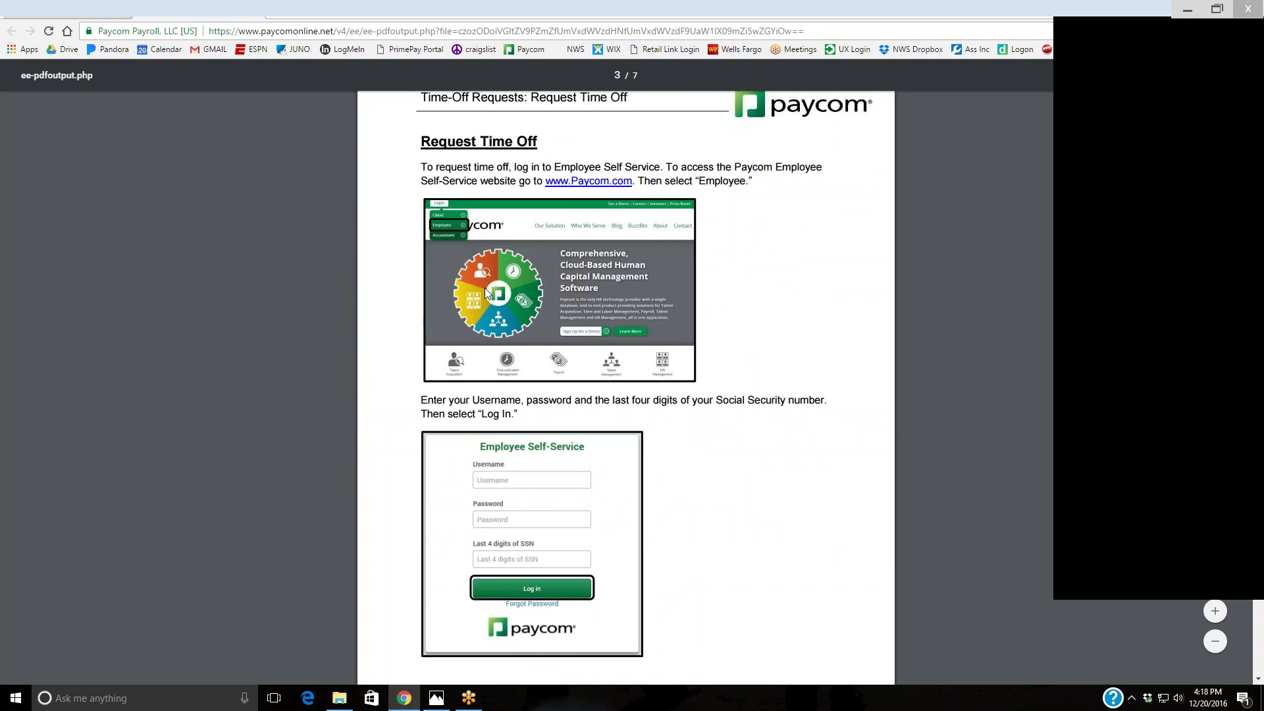
{"action": "scroll", "coordinate": [540, 324], "scroll_direction": "down", "scroll_amount": 3}
{"action": "scroll", "coordinate": [596, 256], "scroll_direction": "down", "scroll_amount": 2}
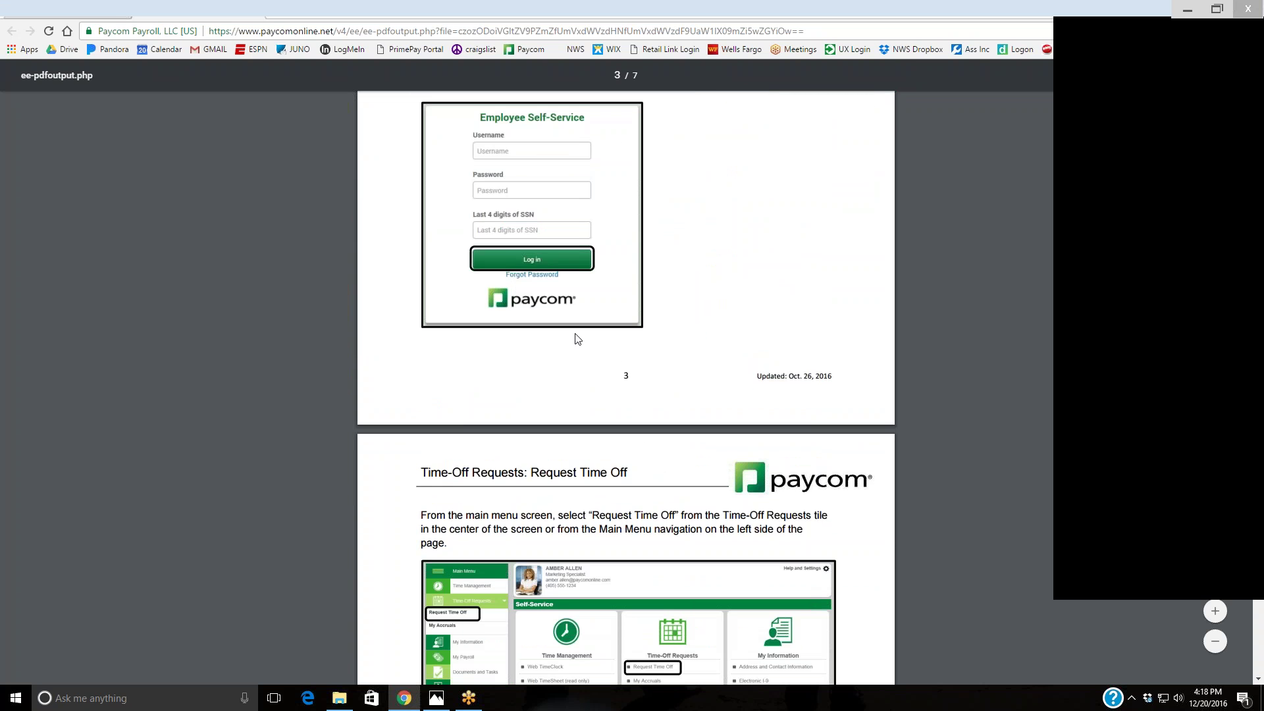
{"action": "scroll", "coordinate": [582, 342], "scroll_direction": "down", "scroll_amount": 3}
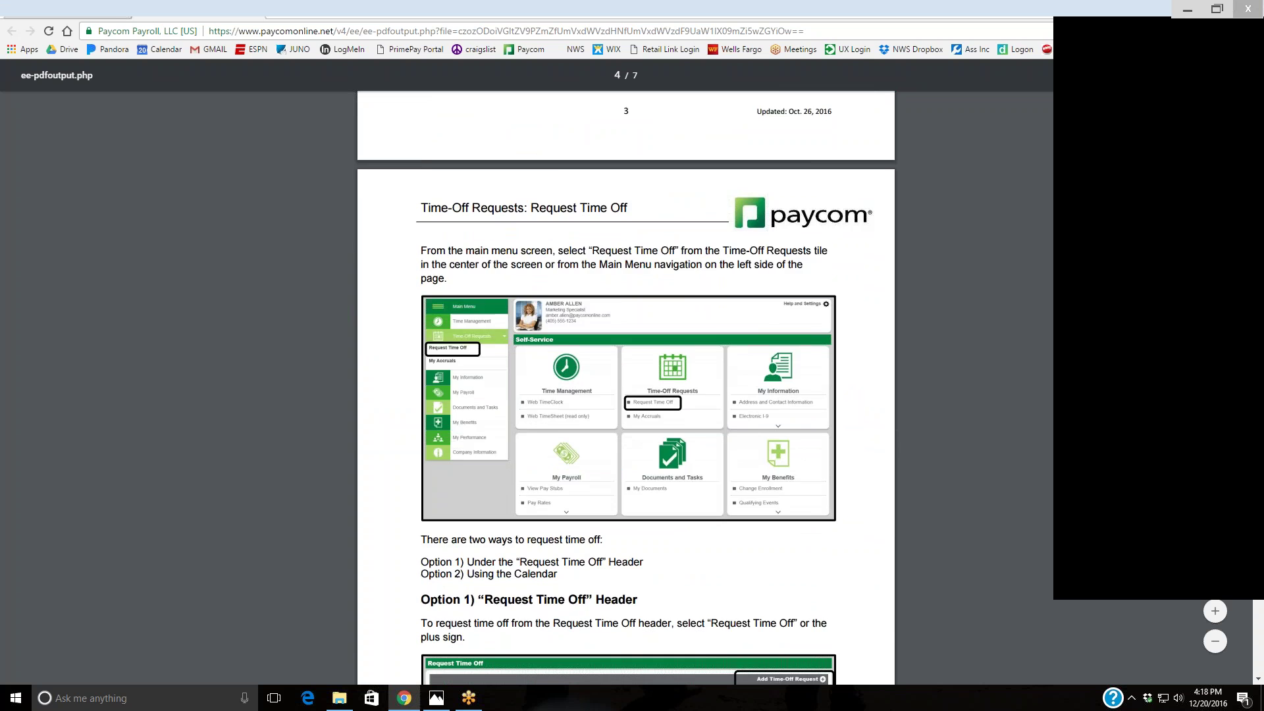
{"action": "scroll", "coordinate": [588, 463], "scroll_direction": "down", "scroll_amount": 4}
{"action": "scroll", "coordinate": [587, 463], "scroll_direction": "down", "scroll_amount": 2}
{"action": "scroll", "coordinate": [576, 455], "scroll_direction": "down", "scroll_amount": 1}
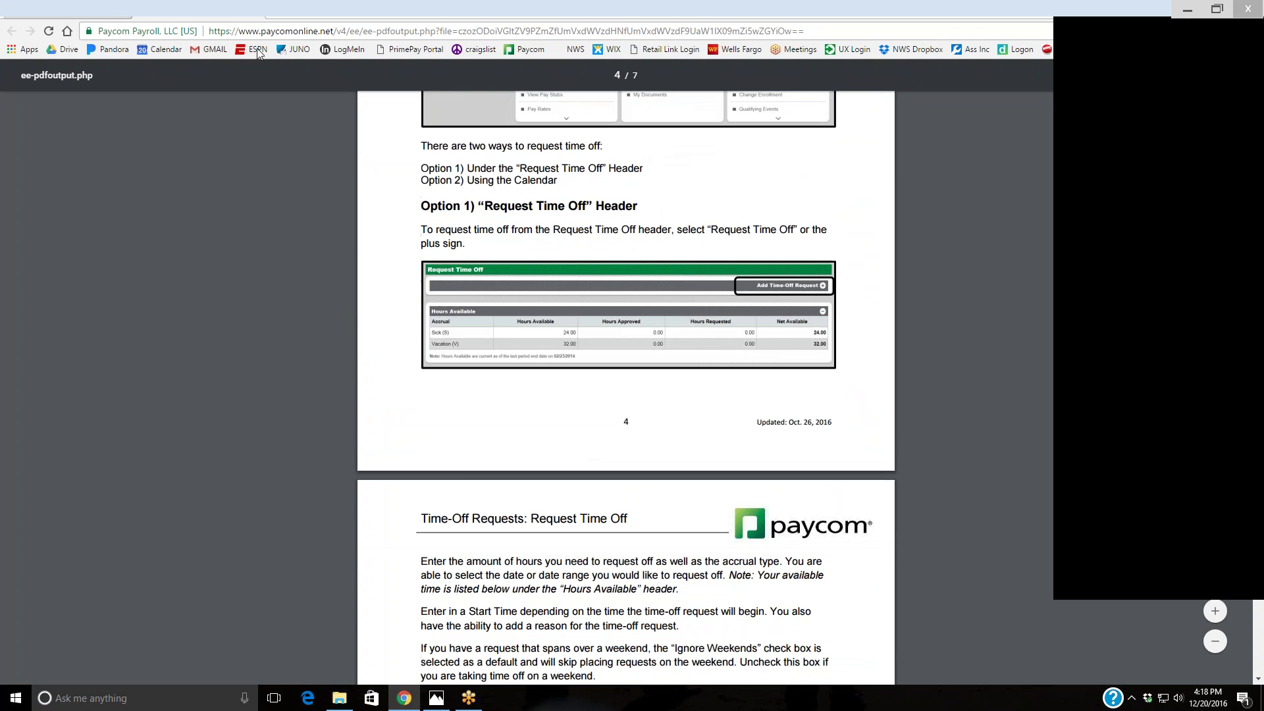
- Switch back to the Paycom help tab and return to the Self-Service dashboard via the logo
{"action": "left_click", "coordinate": [252, 12]}
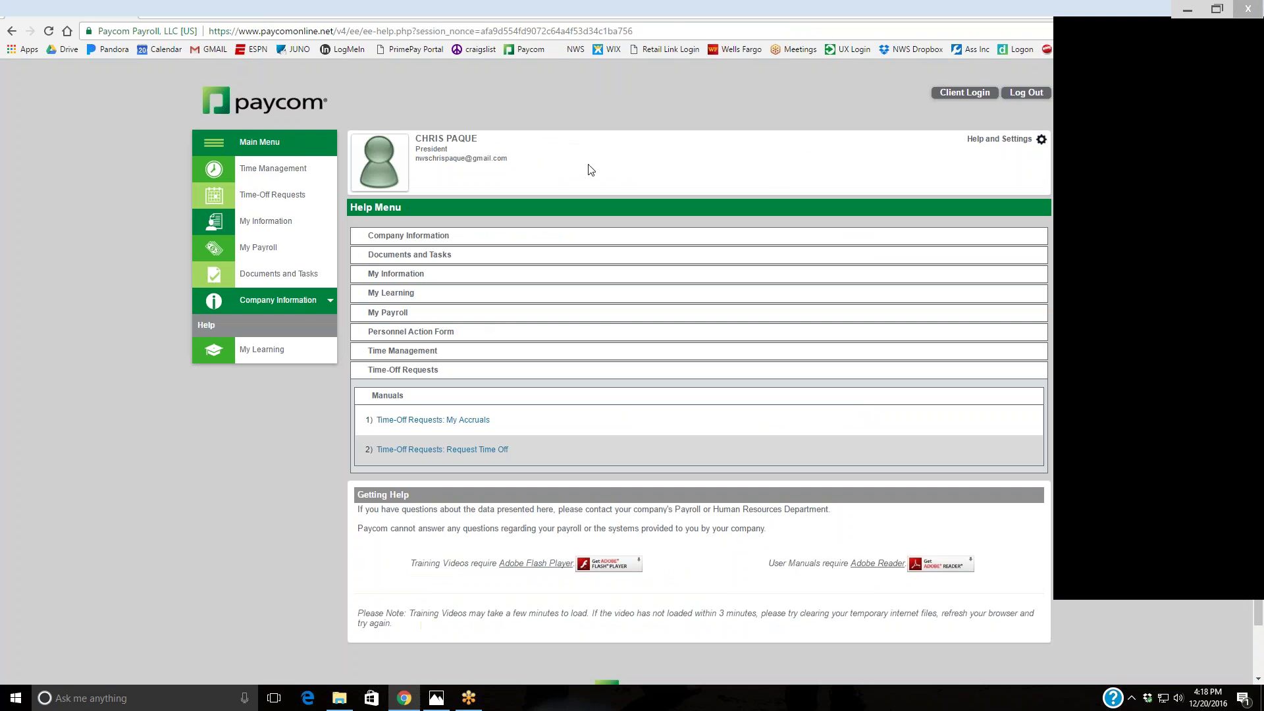
{"action": "left_click", "coordinate": [976, 147]}
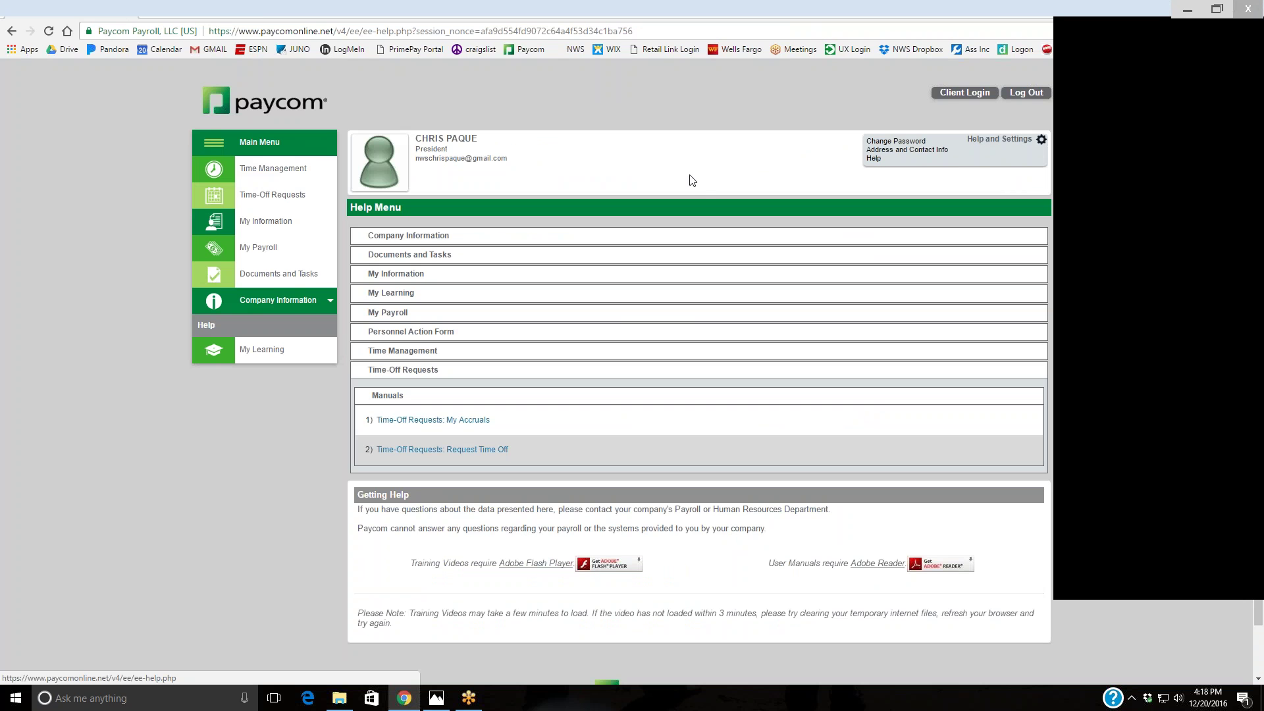
{"action": "mouse_move", "coordinate": [1004, 140]}
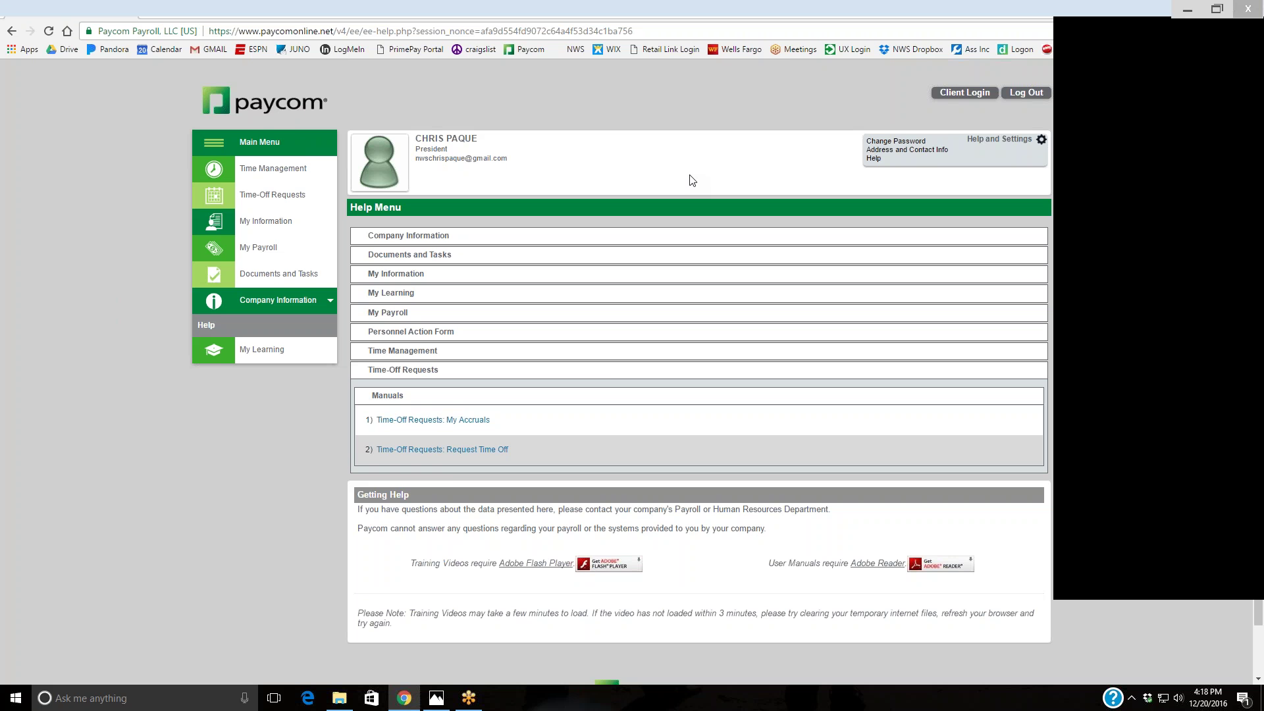
{"action": "left_click", "coordinate": [251, 108]}
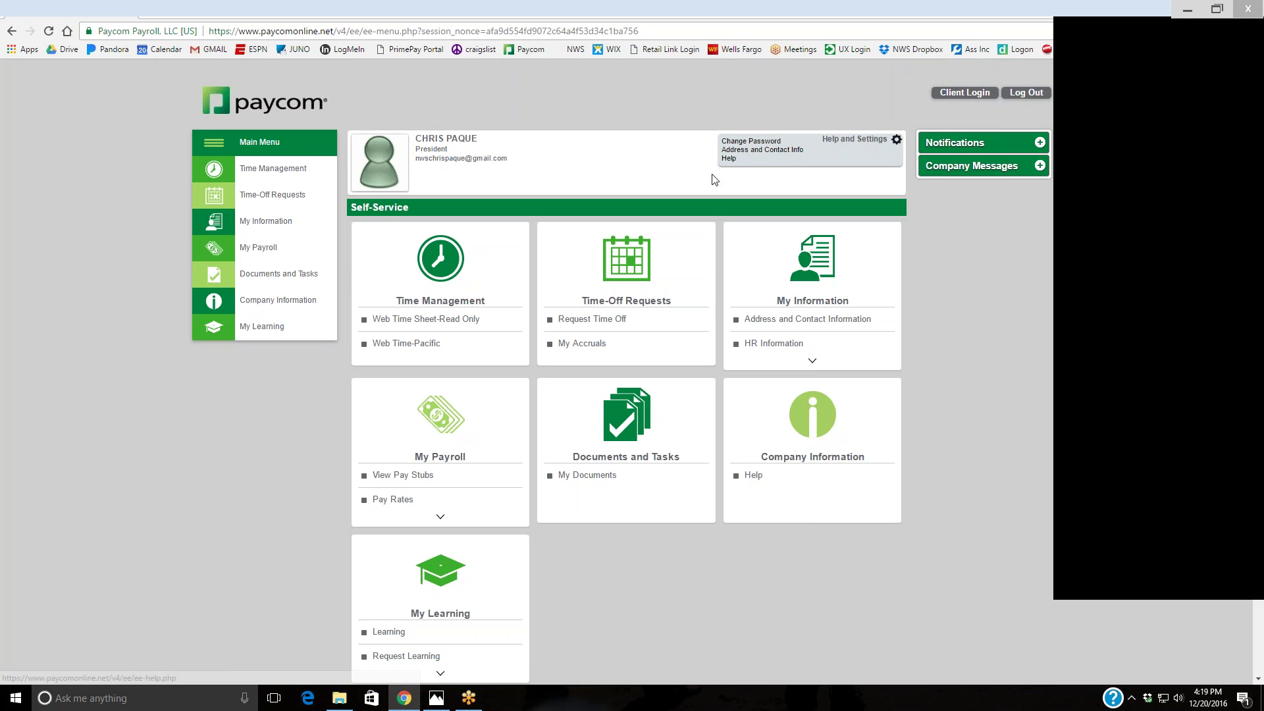
{"action": "left_click", "coordinate": [941, 144]}
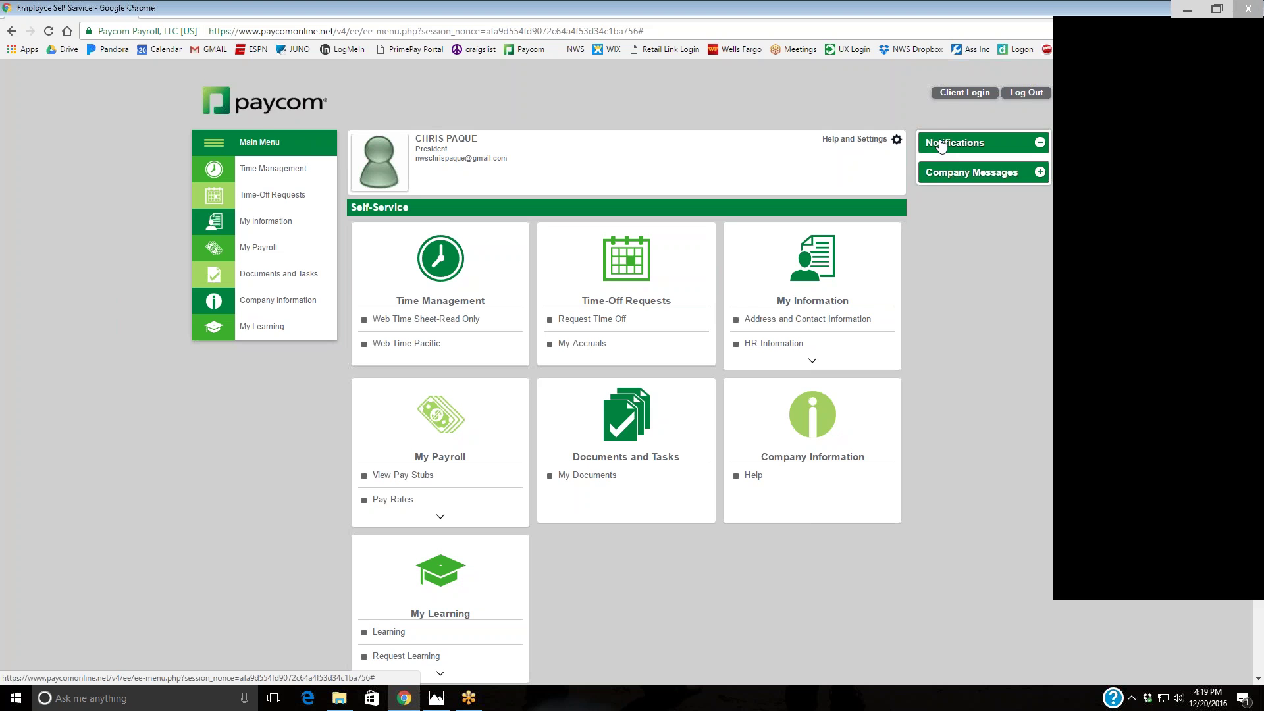
{"action": "left_click", "coordinate": [940, 144]}
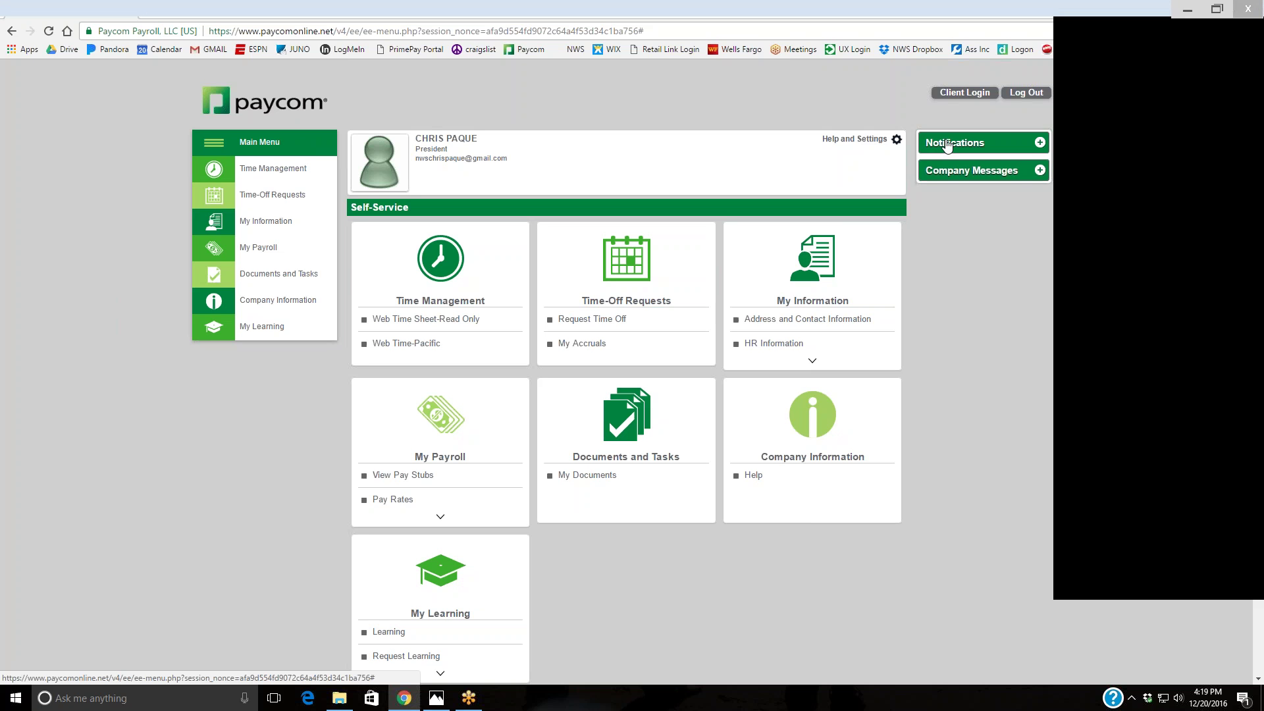
{"action": "left_click", "coordinate": [993, 146]}
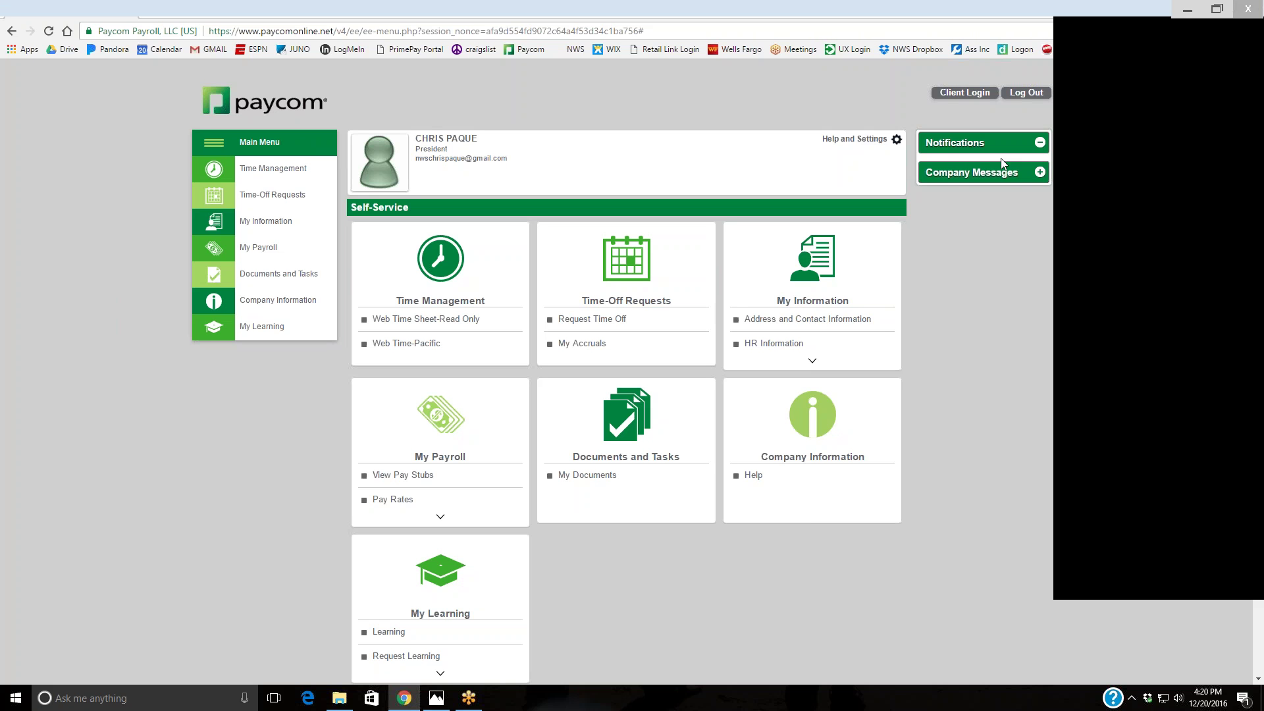
{"action": "left_click", "coordinate": [963, 146]}
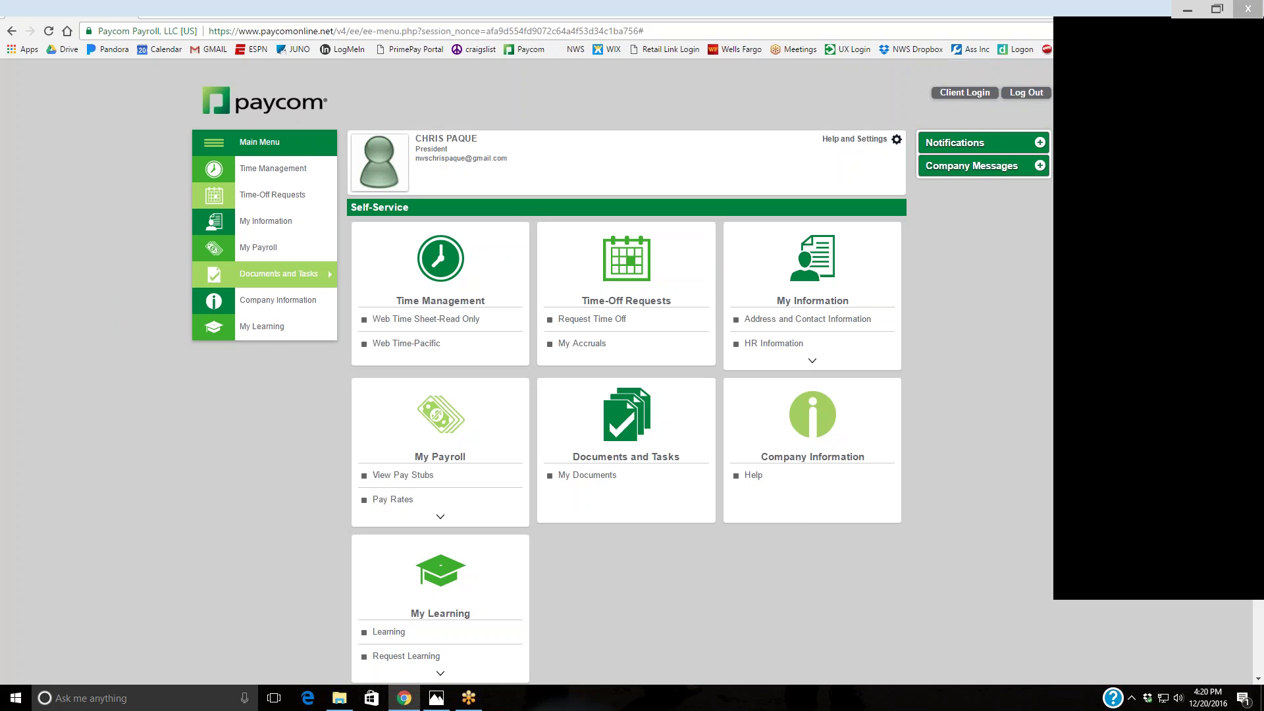
- Open Documents and Tasks > My Documents and keep Assembly Invoice as the new form type
{"action": "left_click", "coordinate": [283, 274]}
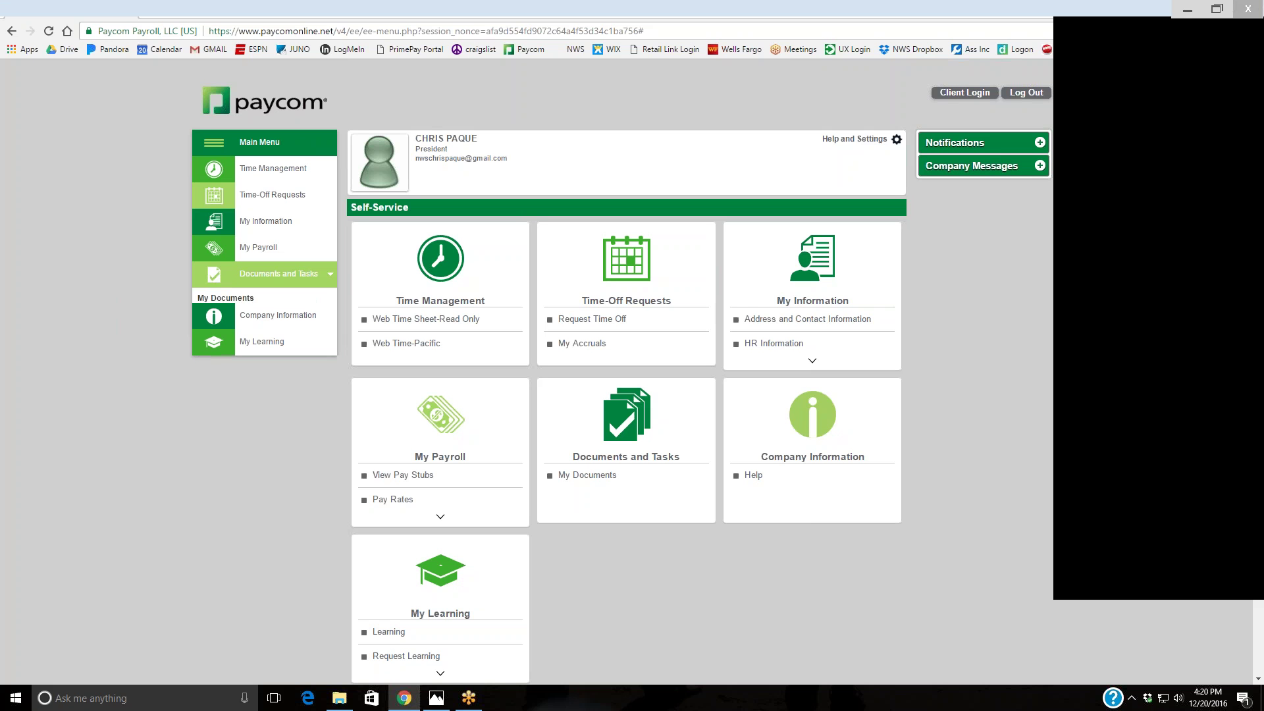
{"action": "left_click", "coordinate": [276, 301]}
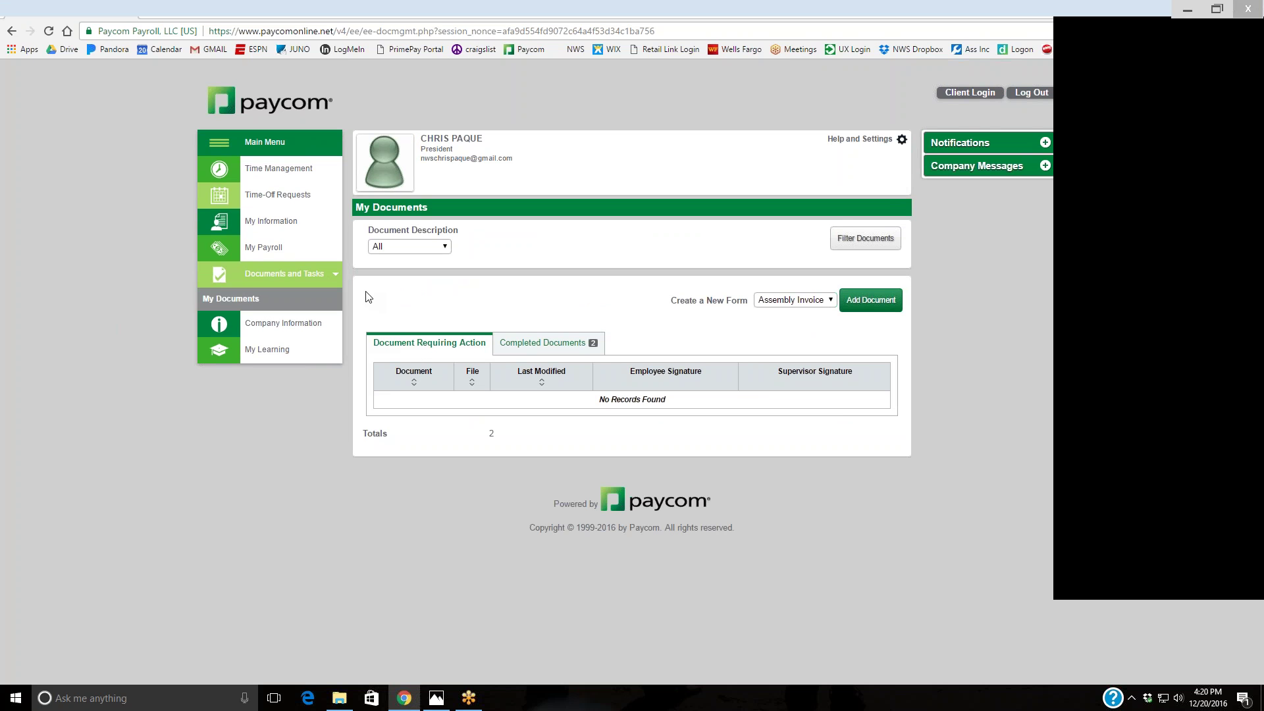
{"action": "left_click", "coordinate": [831, 302]}
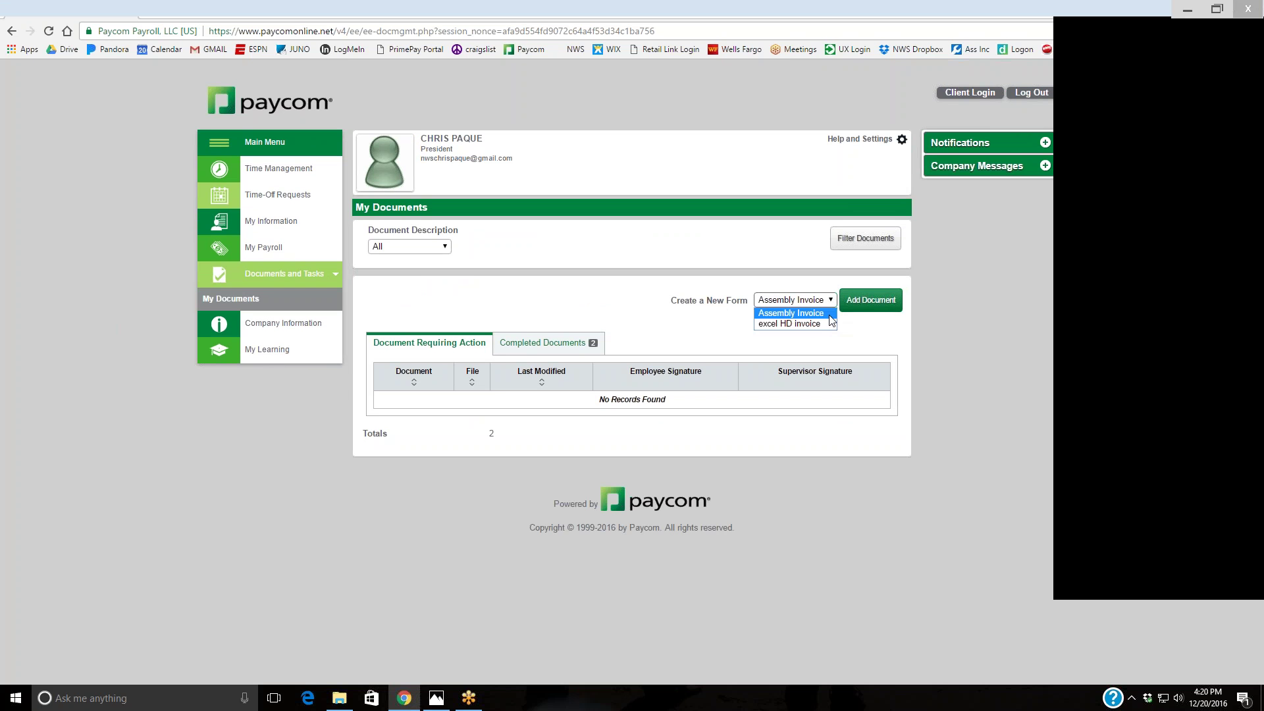
{"action": "left_click", "coordinate": [835, 285]}
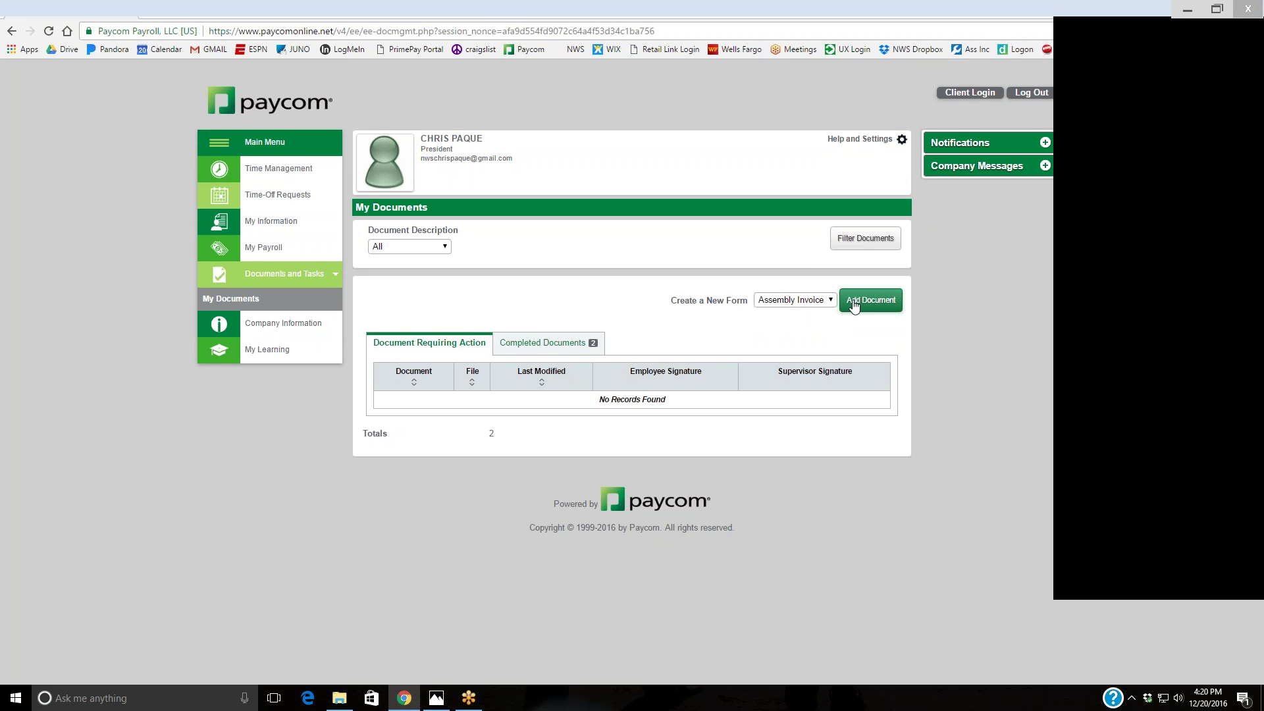
- Add an Assembly Invoice document, selecting the NW Services W9 9-21-16 PDF as its file
{"action": "left_click", "coordinate": [854, 306]}
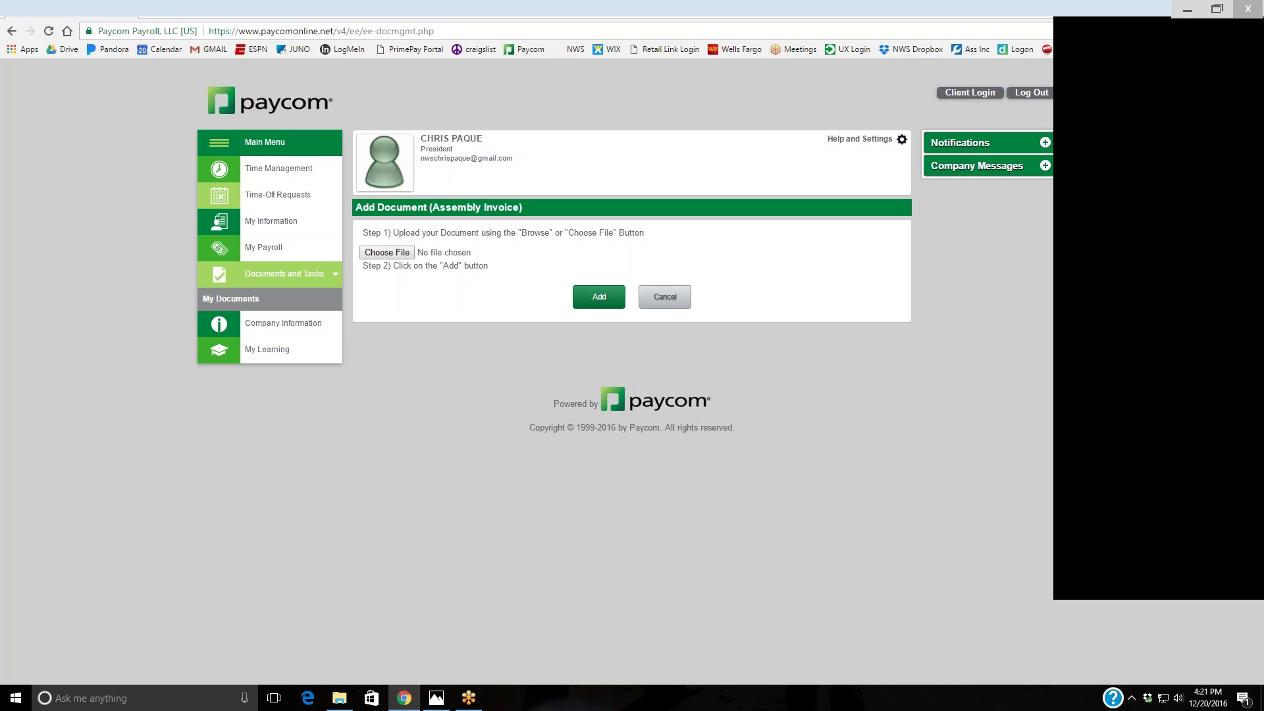
{"action": "left_click", "coordinate": [387, 252]}
{"action": "left_click", "coordinate": [387, 252]}
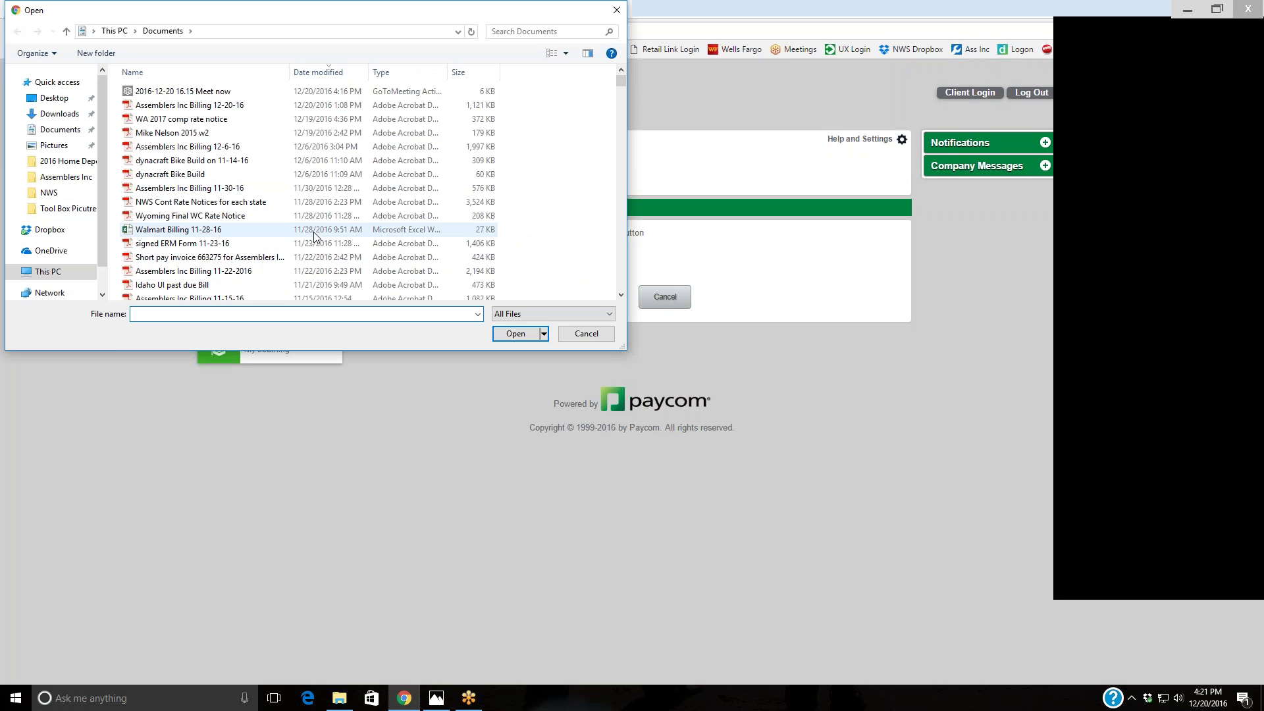
{"action": "scroll", "coordinate": [307, 226], "scroll_direction": "down", "scroll_amount": 1}
{"action": "scroll", "coordinate": [306, 224], "scroll_direction": "down", "scroll_amount": 3}
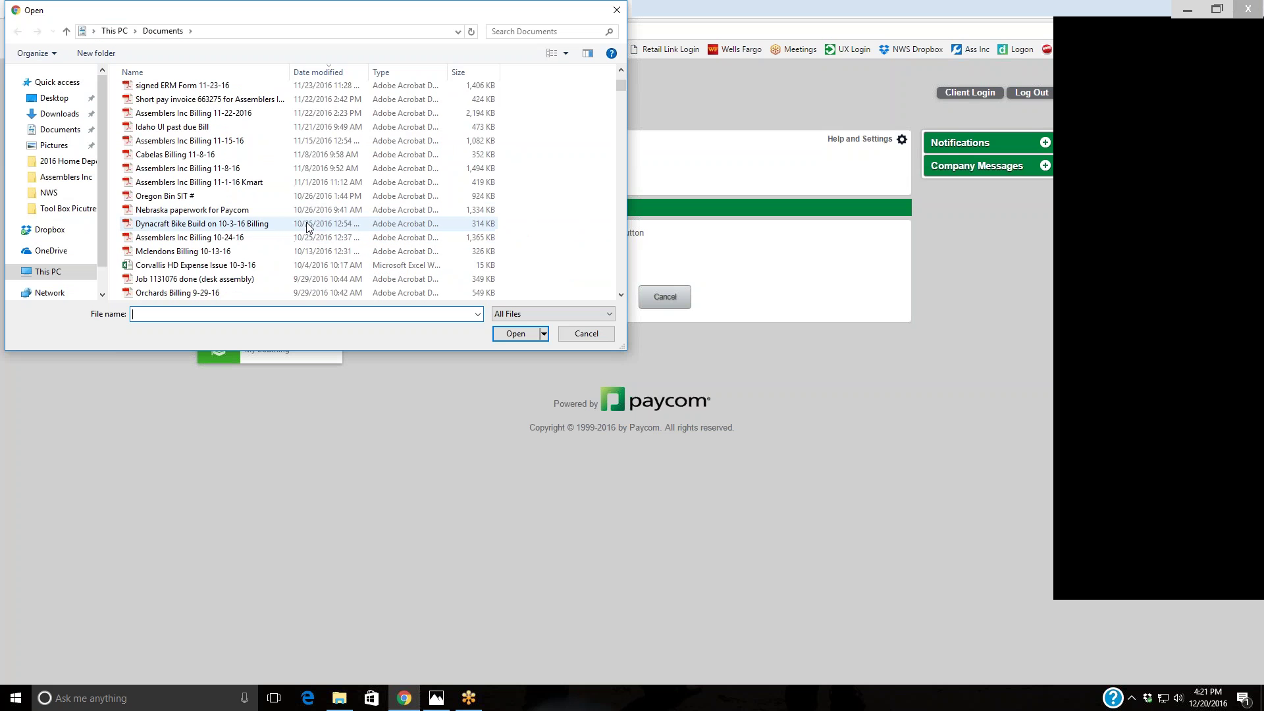
{"action": "scroll", "coordinate": [306, 224], "scroll_direction": "down", "scroll_amount": 3}
{"action": "scroll", "coordinate": [303, 225], "scroll_direction": "down", "scroll_amount": 3}
{"action": "scroll", "coordinate": [302, 225], "scroll_direction": "down", "scroll_amount": 1}
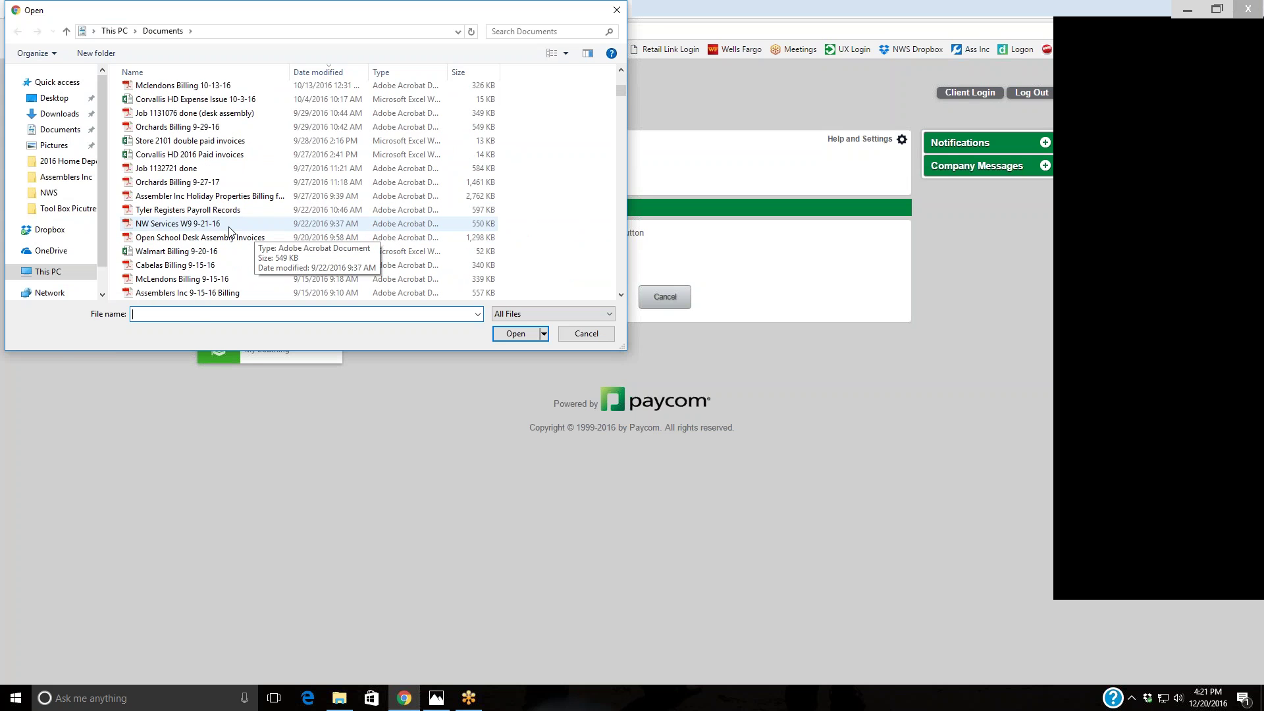
{"action": "double_click", "coordinate": [228, 224]}
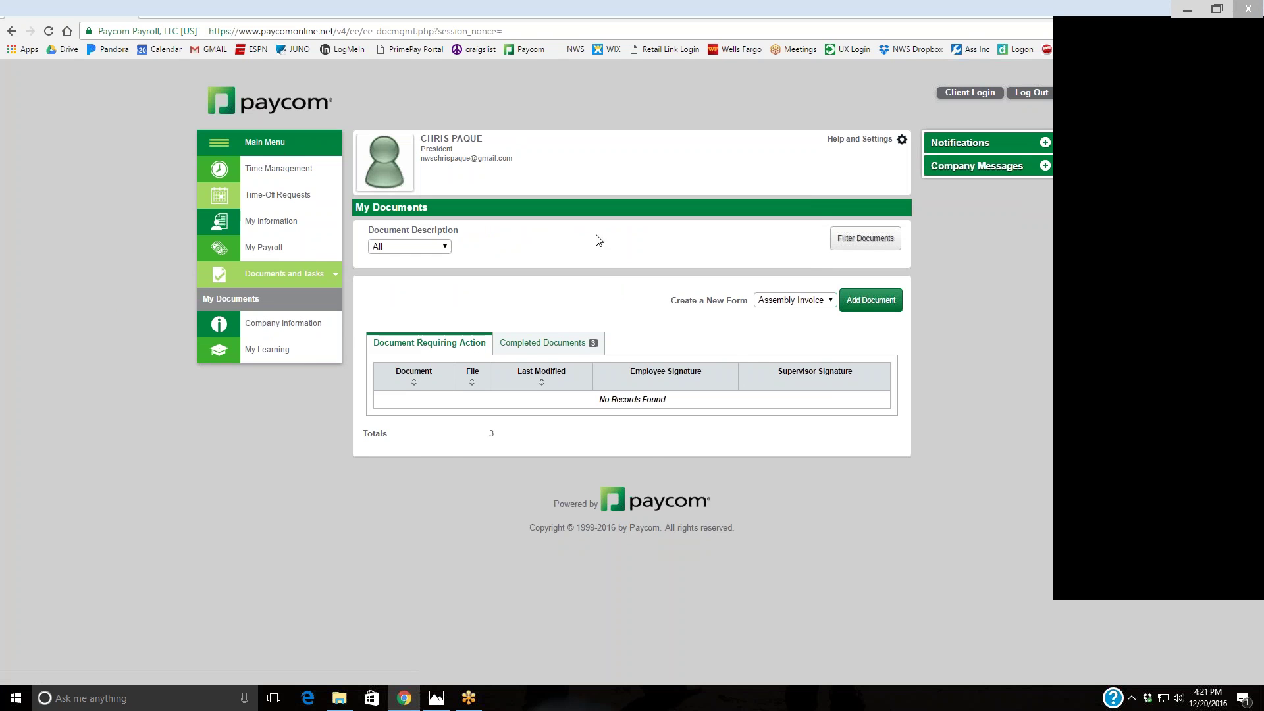
- Review the first Completed Documents row's modification details, then switch to Document Requiring Action
{"action": "left_click", "coordinate": [559, 343]}
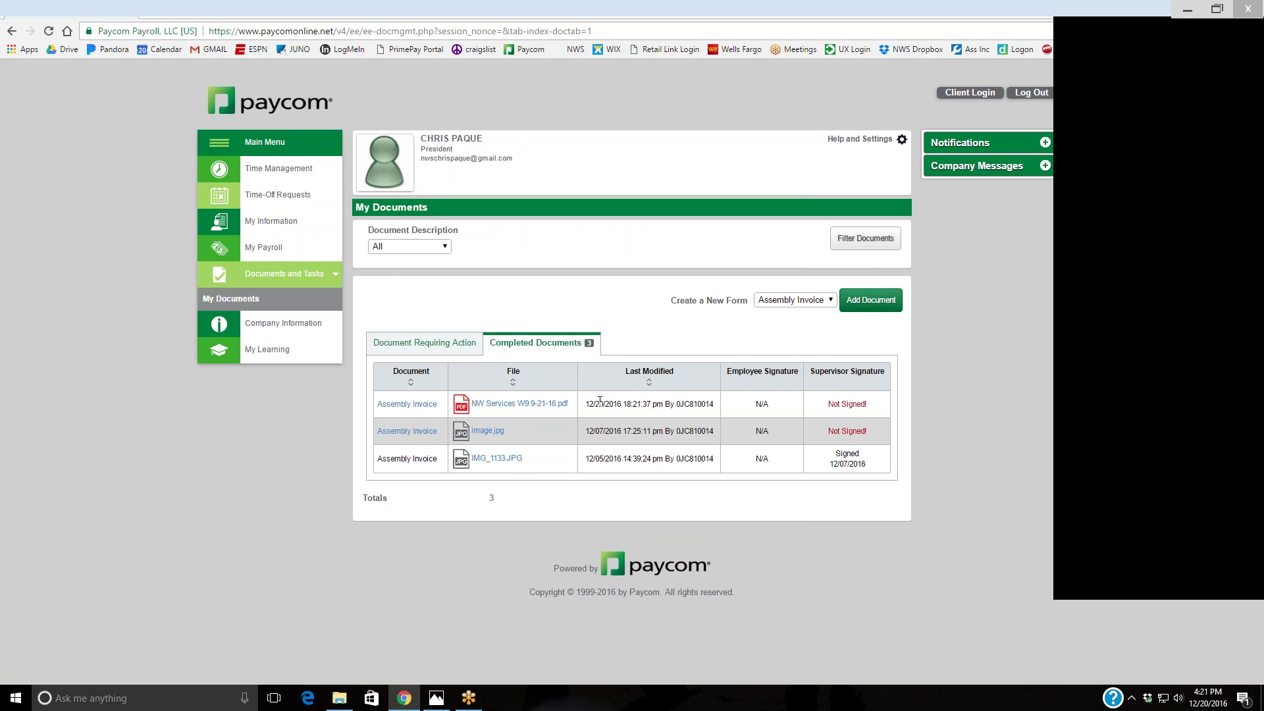
{"action": "left_click_drag", "start_coordinate": [586, 404], "coordinate": [626, 404]}
{"action": "left_click", "coordinate": [626, 404]}
{"action": "left_click_drag", "start_coordinate": [632, 405], "coordinate": [713, 405]}
{"action": "left_click", "coordinate": [655, 404]}
{"action": "left_click", "coordinate": [712, 405]}
{"action": "left_click", "coordinate": [422, 343]}
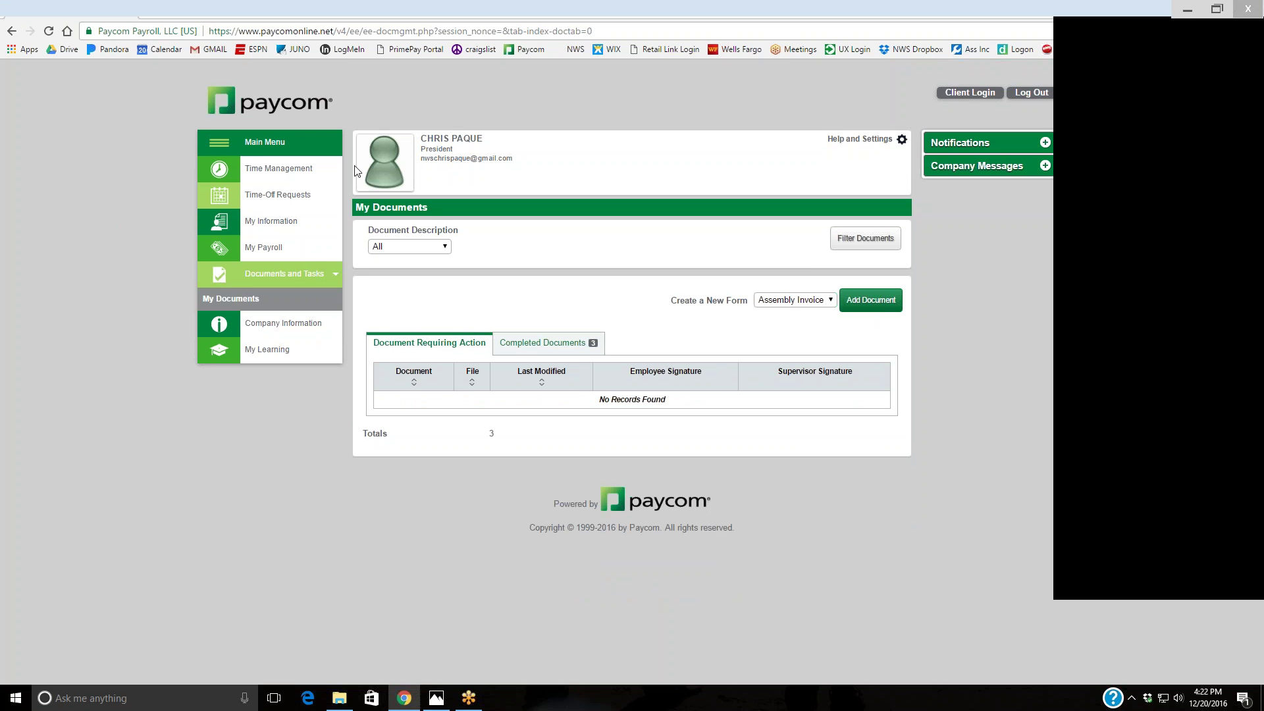
{"action": "left_click", "coordinate": [304, 110]}
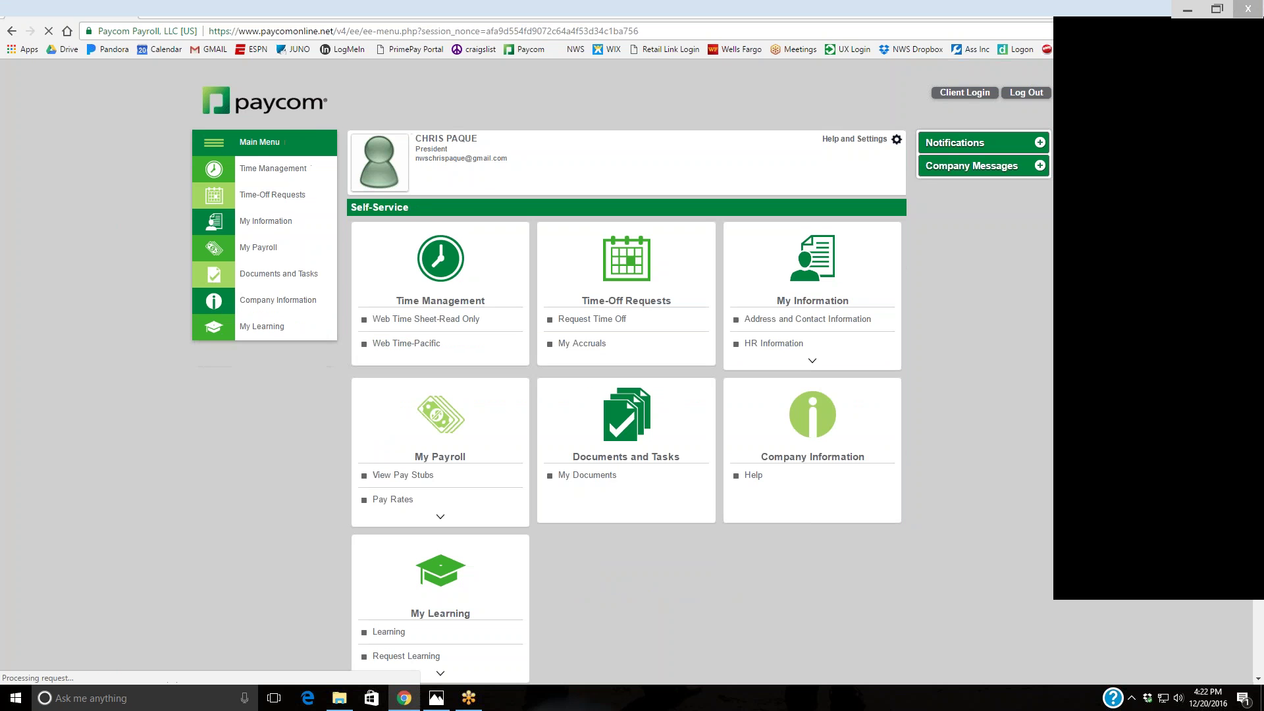